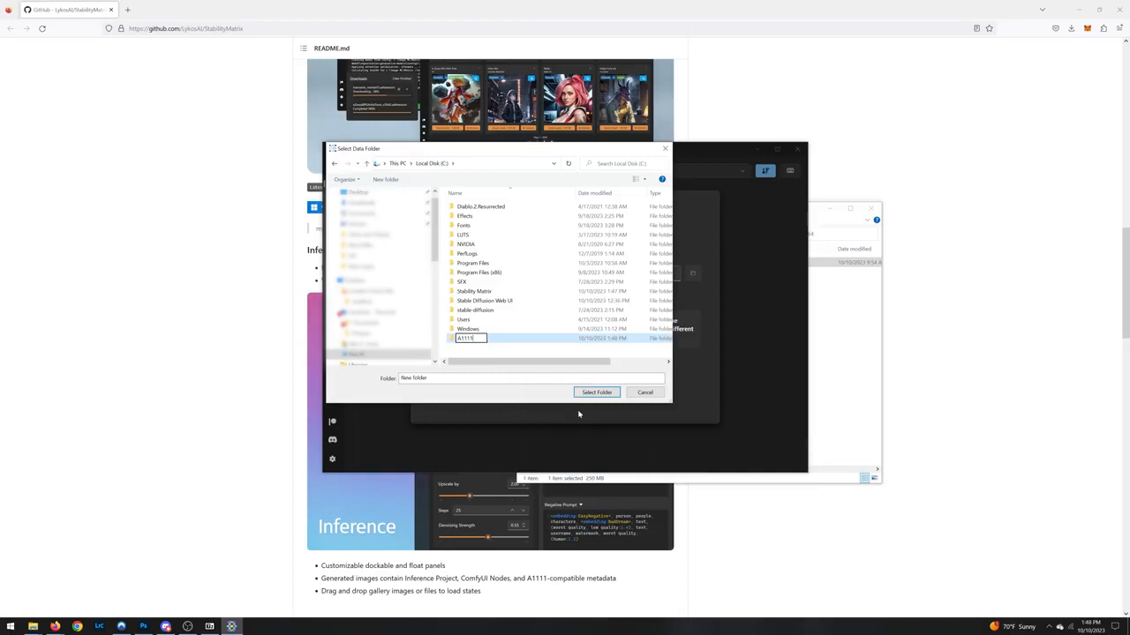
# - Choose the A1111 folder on drive C as the Stability Matrix data directory and continue the setup
pyautogui.doubleClick(485, 340)
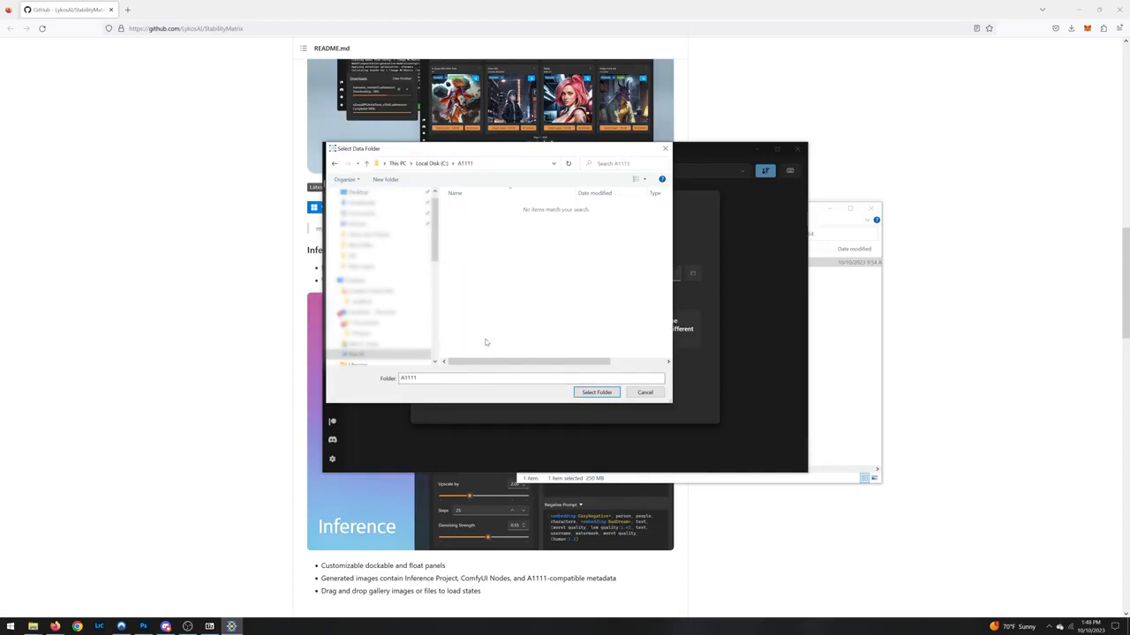
pyautogui.click(597, 392)
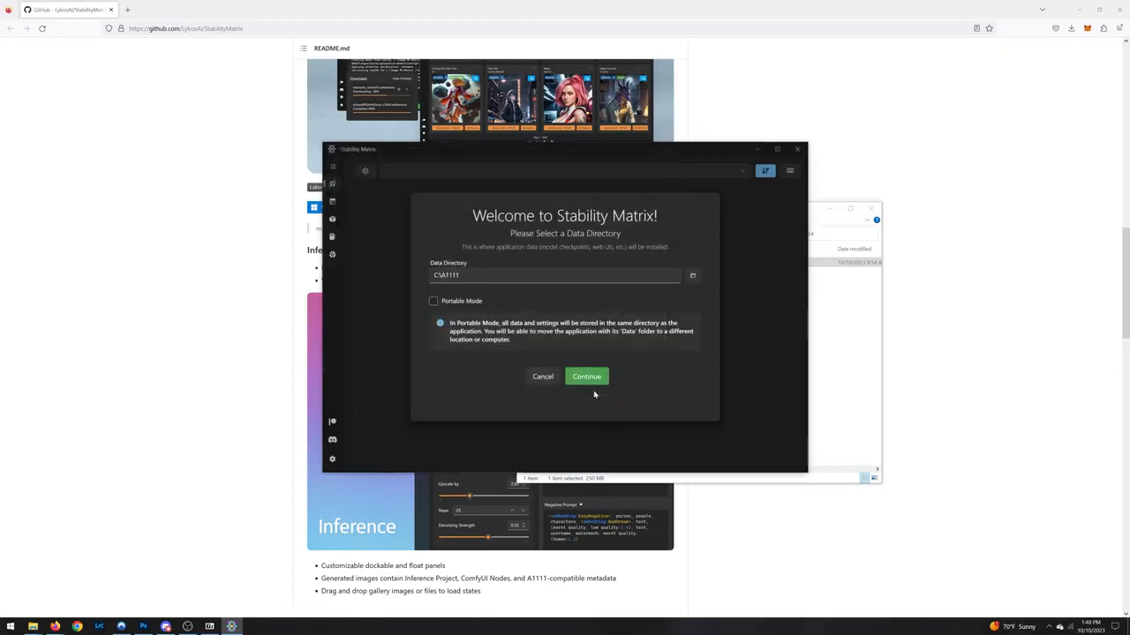
pyautogui.click(587, 377)
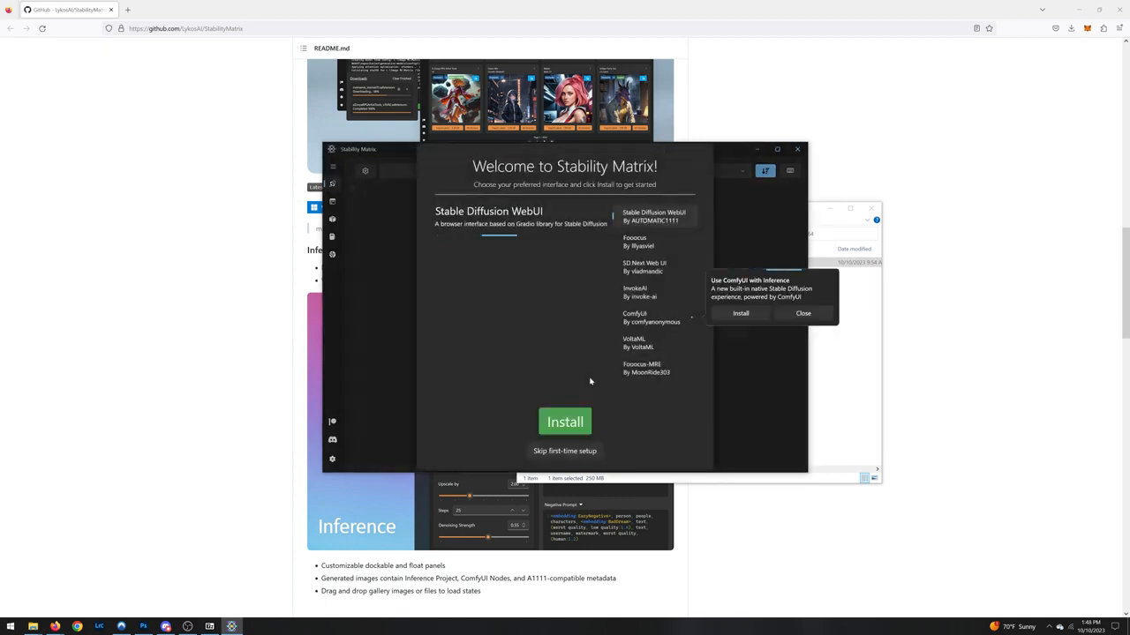
# - Install and launch Stable Diffusion WebUI by AUTOMATIC1111 without ComfyUI, and open its list of checkpoints
pyautogui.click(808, 314)
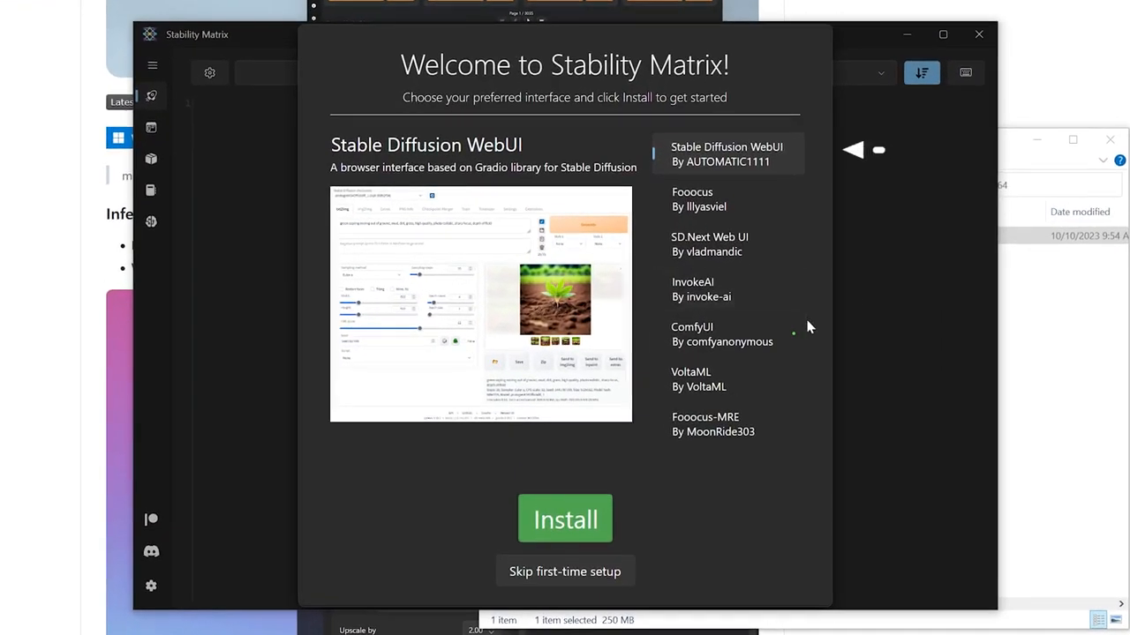
pyautogui.click(585, 521)
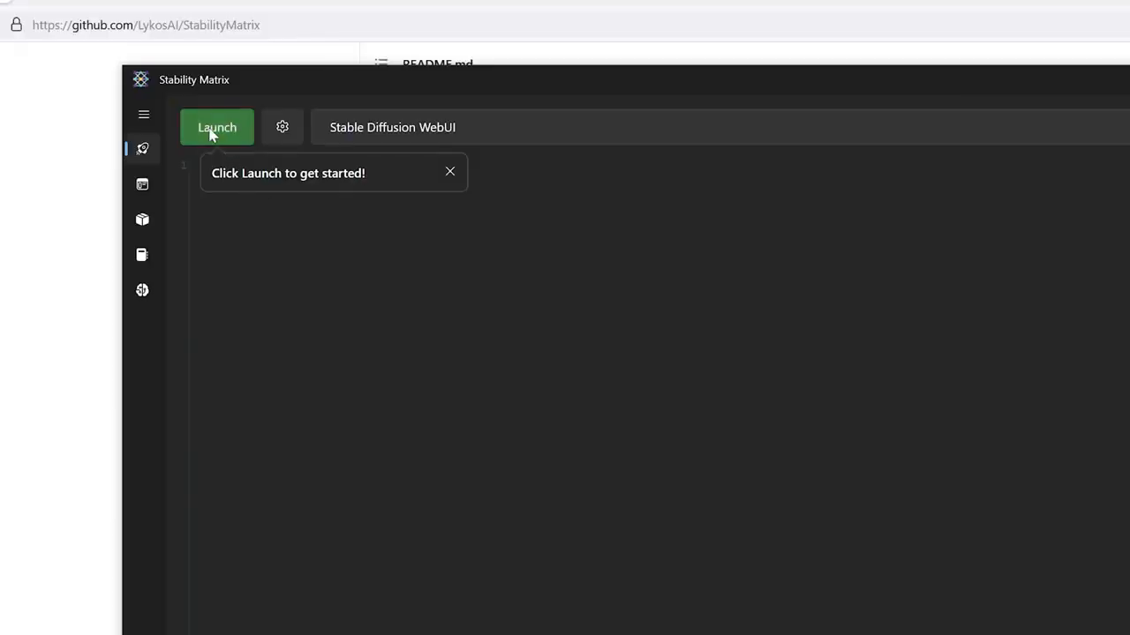
pyautogui.click(211, 131)
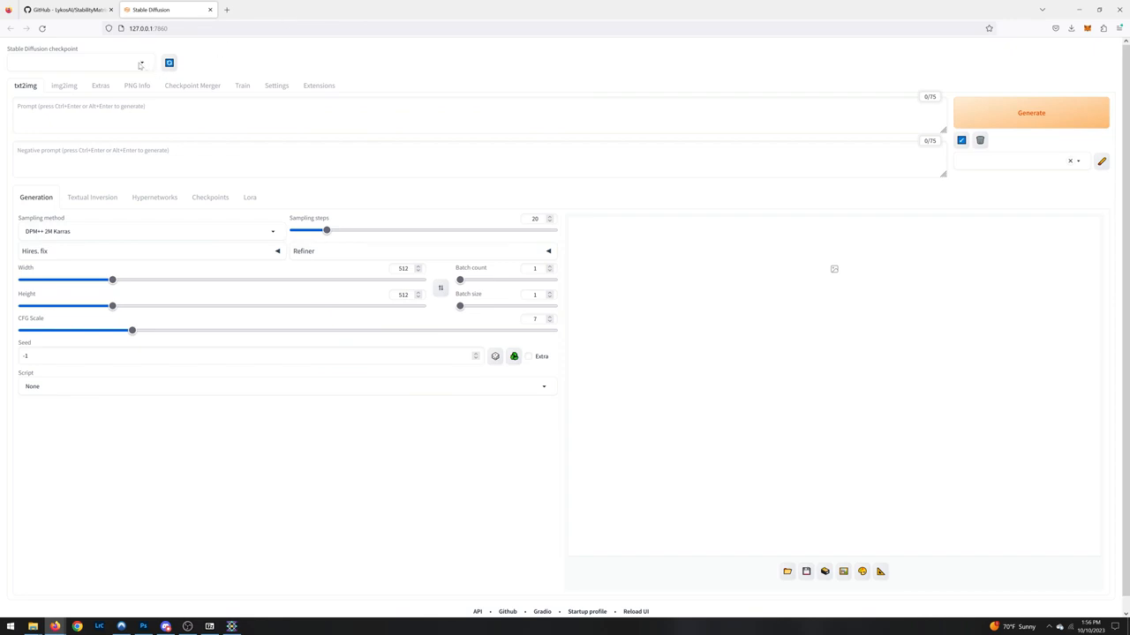
pyautogui.click(140, 65)
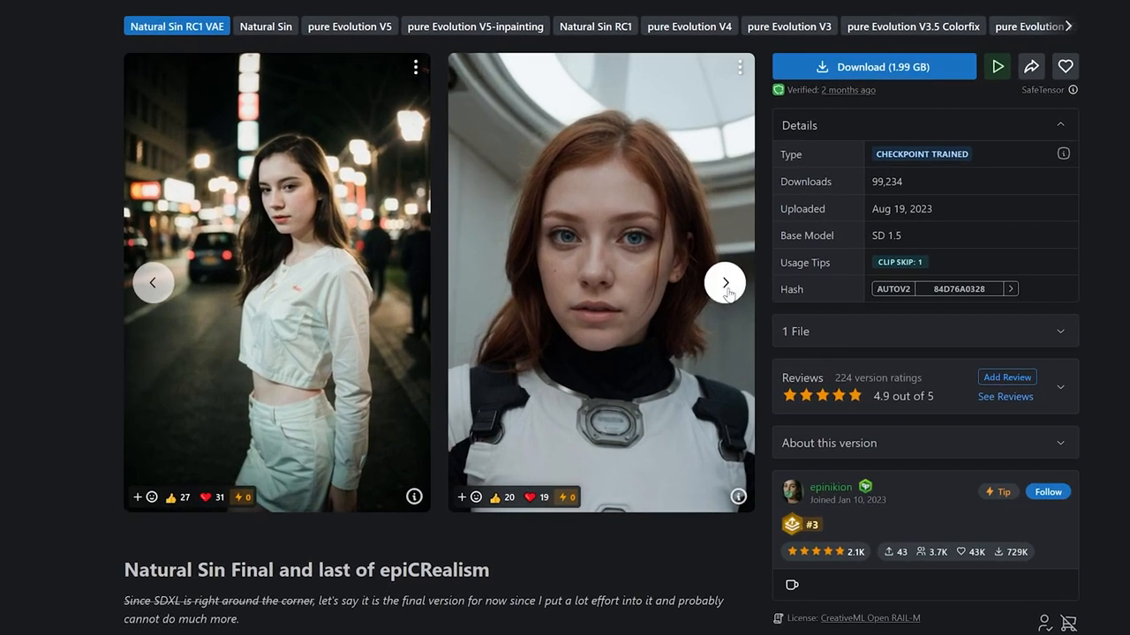
# - Browse the sample images of the epiCRealism and ReV Animated checkpoints on Civitai
pyautogui.click(653, 291)
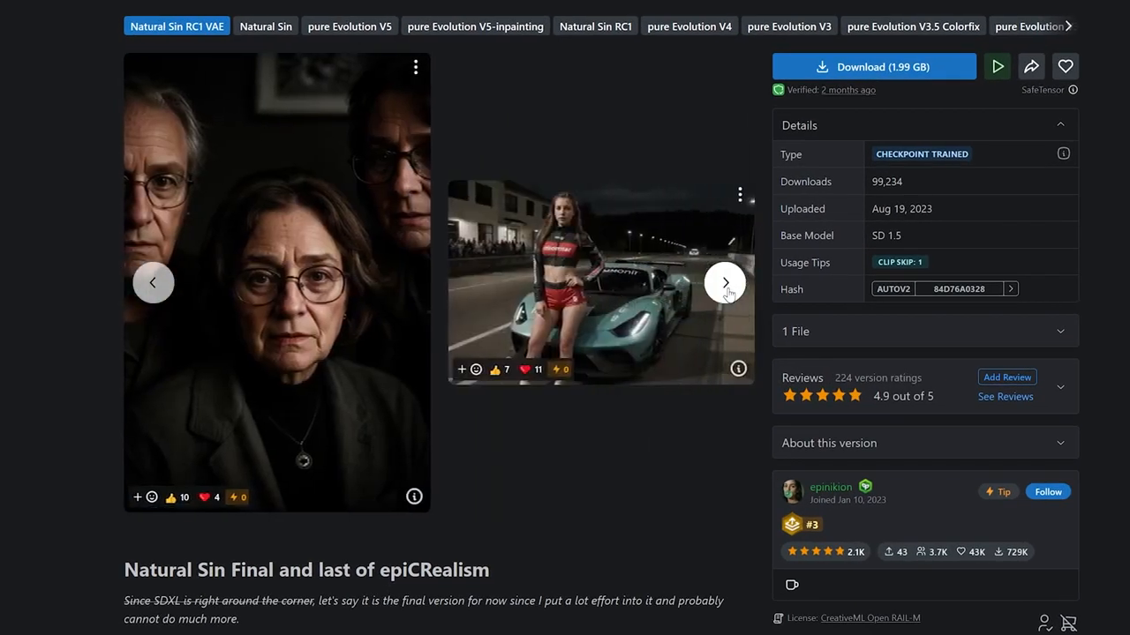
pyautogui.click(726, 284)
pyautogui.click(726, 285)
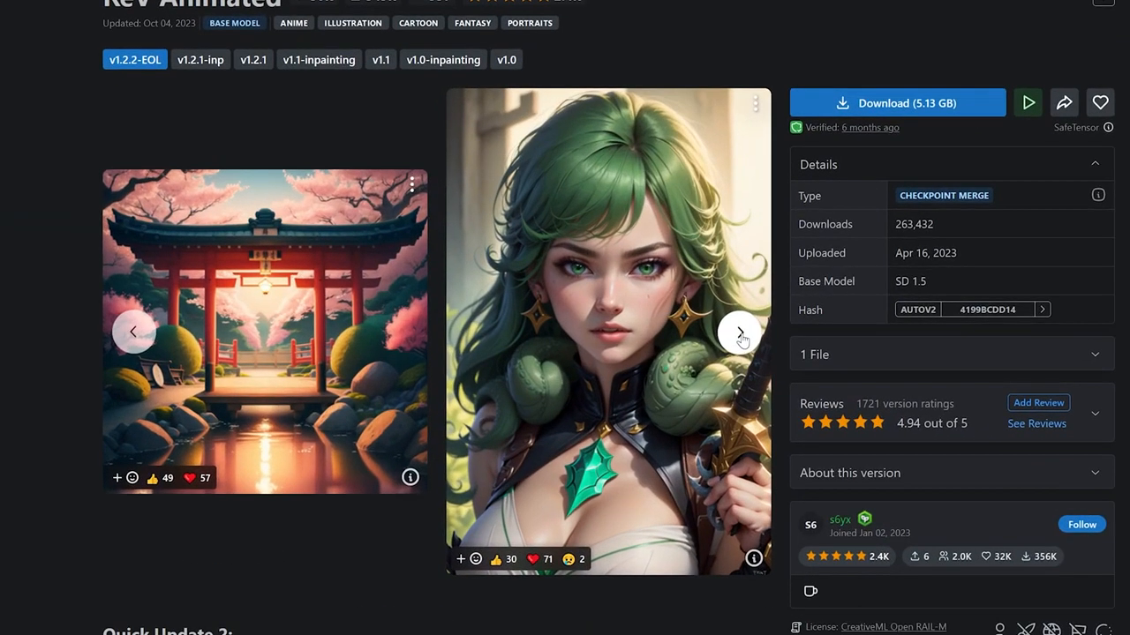
pyautogui.click(655, 330)
pyautogui.click(655, 330)
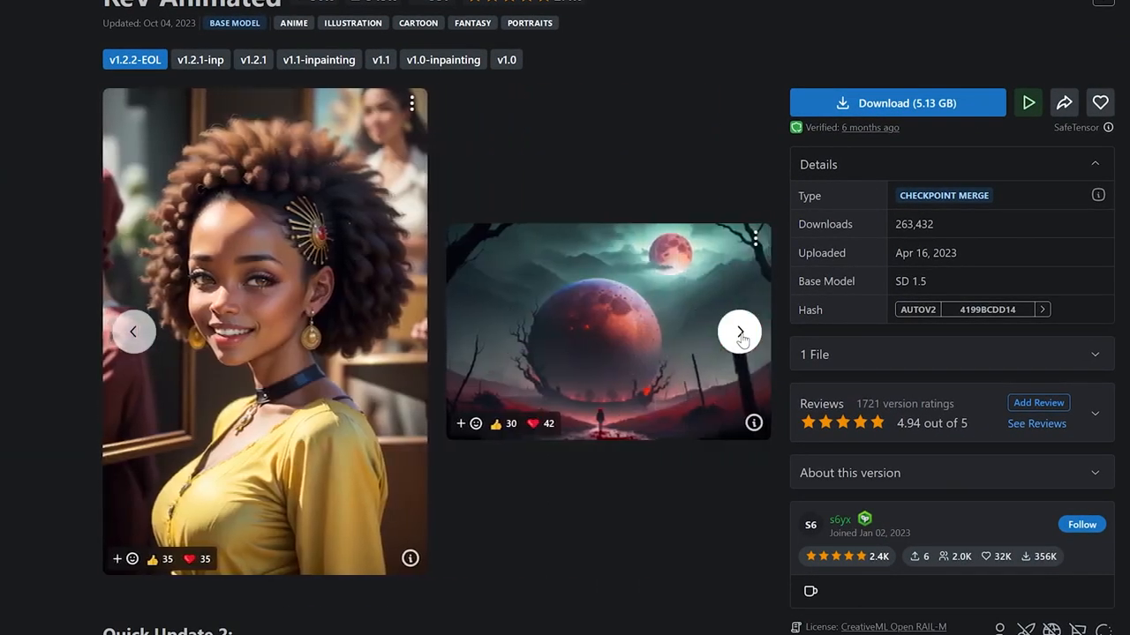
pyautogui.click(740, 333)
pyautogui.click(740, 332)
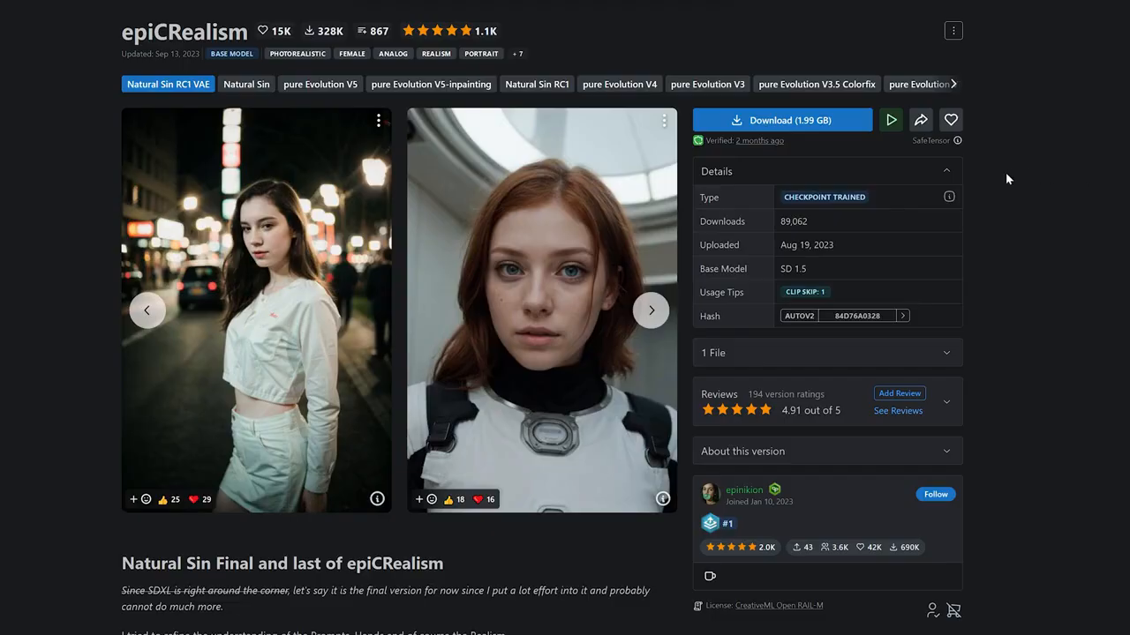
# - Download the epiCRealism Natural Sin RC1 VAE model into C:\A1111\Models\StableDiffusion and select it as the Stable Diffusion checkpoint
pyautogui.click(822, 124)
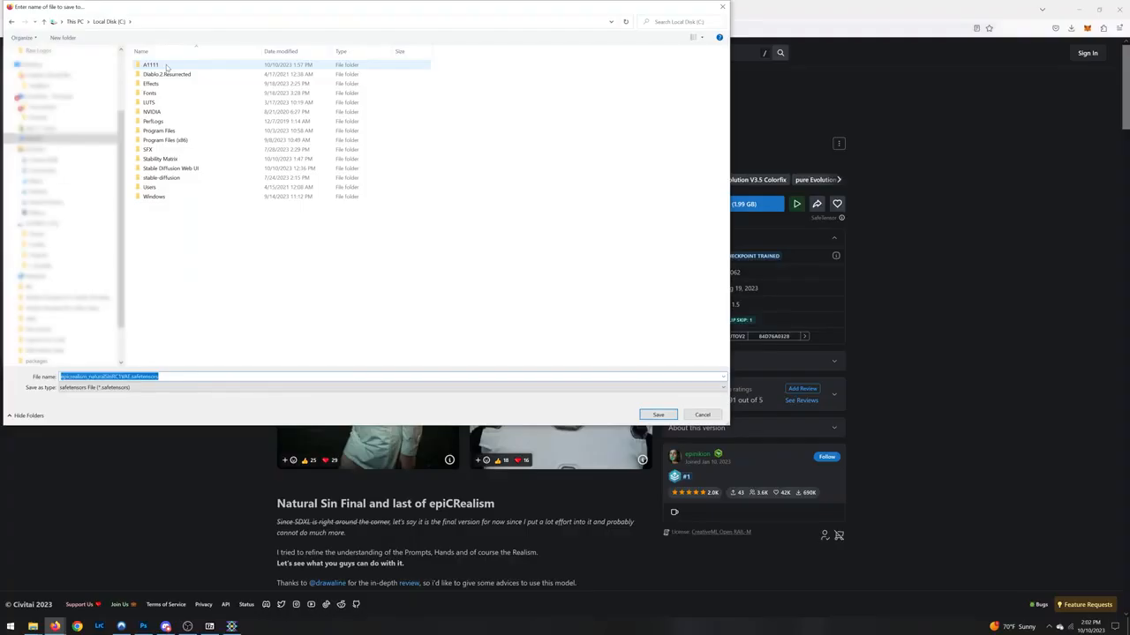
pyautogui.doubleClick(181, 67)
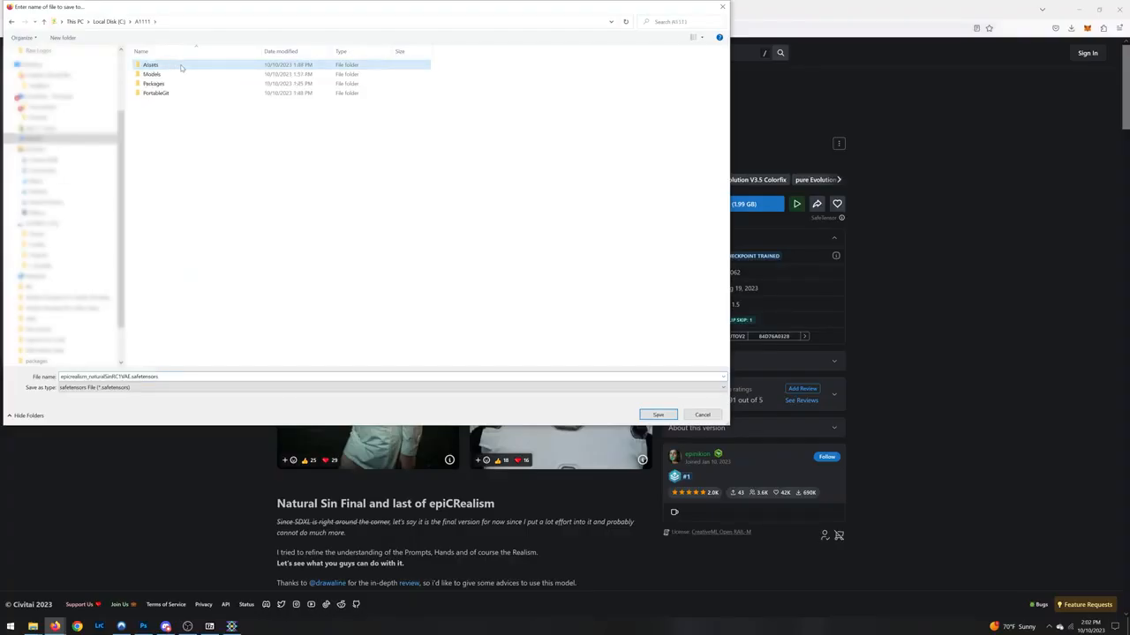
pyautogui.click(185, 76)
pyautogui.doubleClick(184, 76)
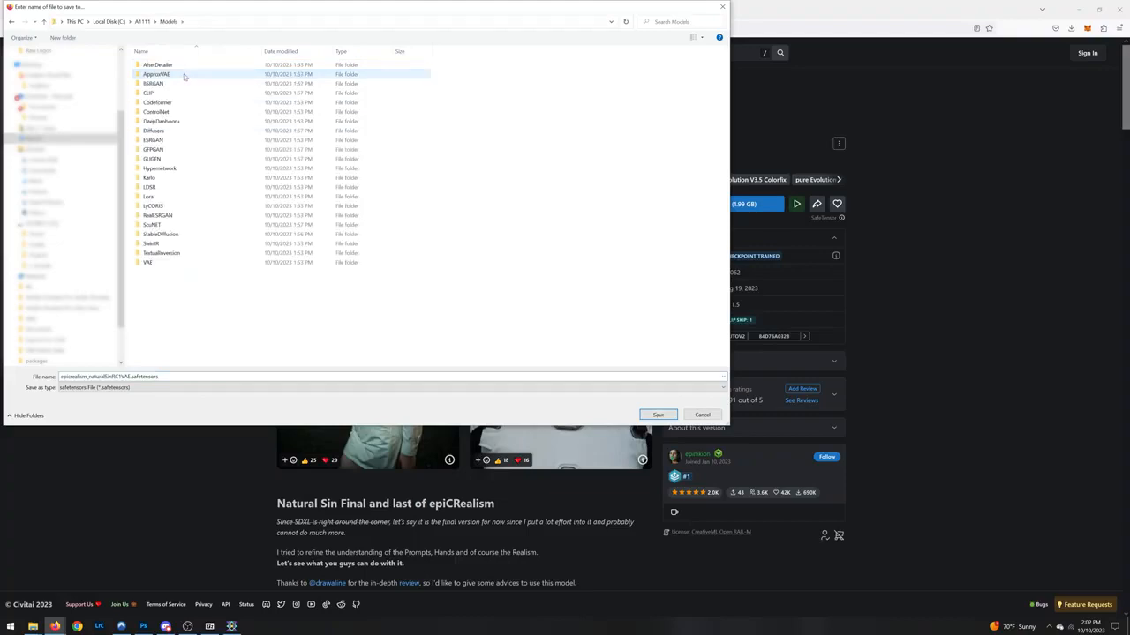
pyautogui.doubleClick(181, 235)
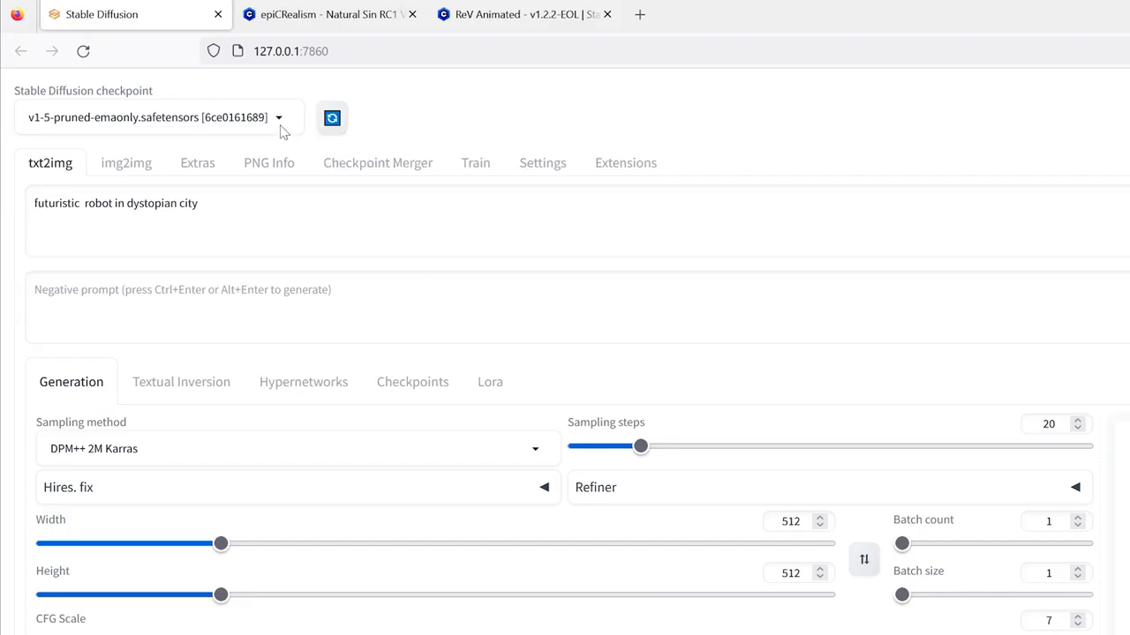
pyautogui.click(281, 123)
pyautogui.click(253, 143)
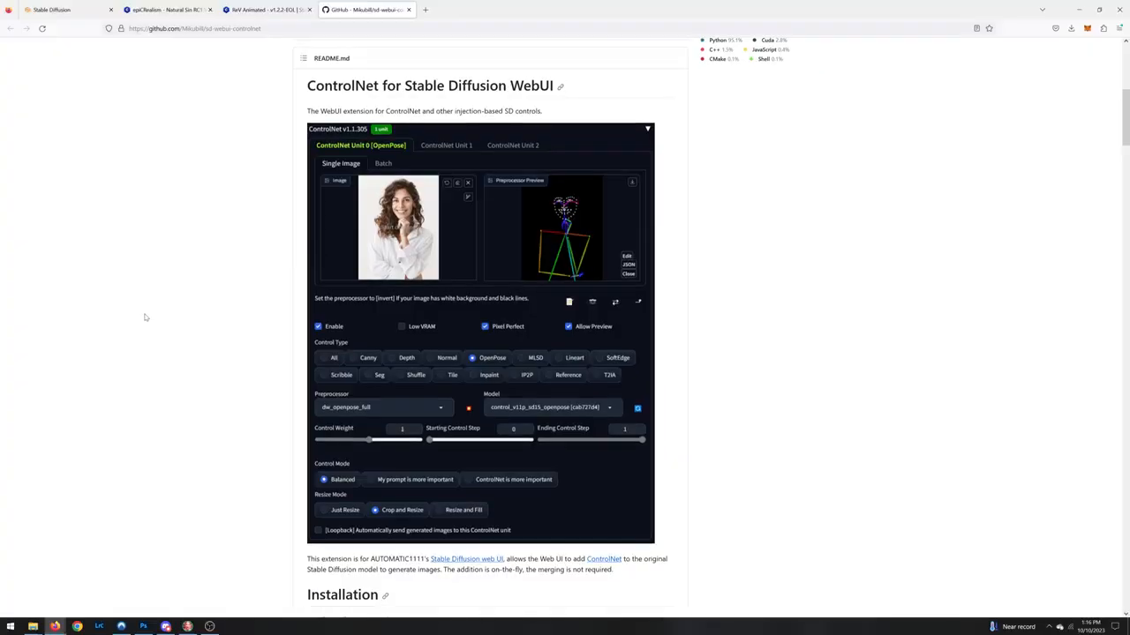
# - Copy the sd-webui-controlnet git repository URL from the installation instructions in the ControlNet README on GitHub
pyautogui.scroll(-1, 146, 315)
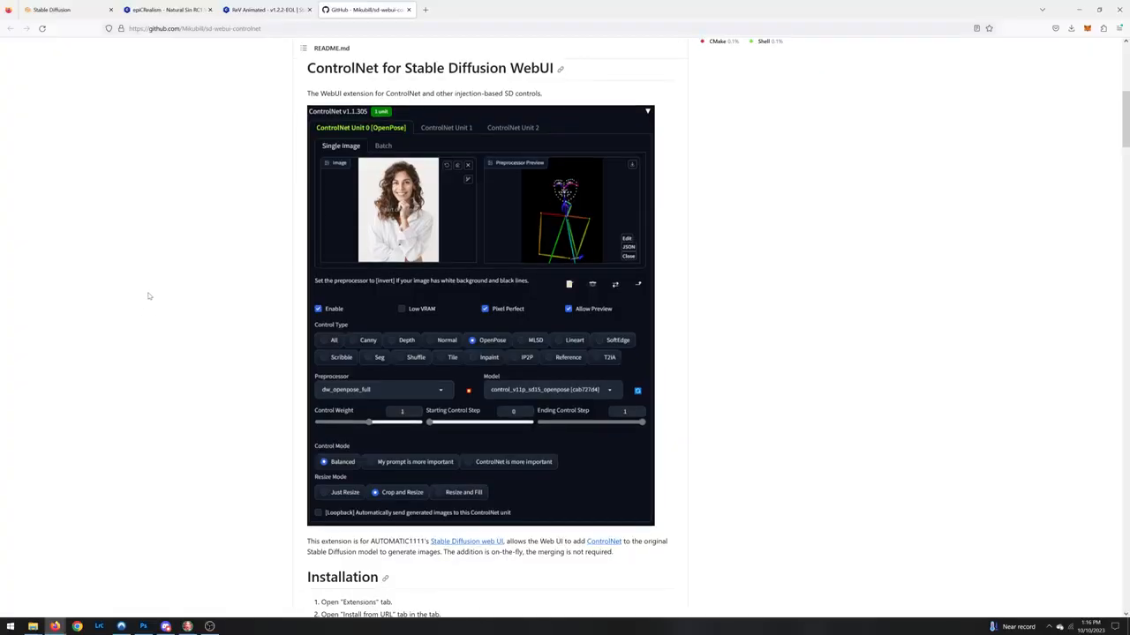
pyautogui.scroll(-5, 148, 297)
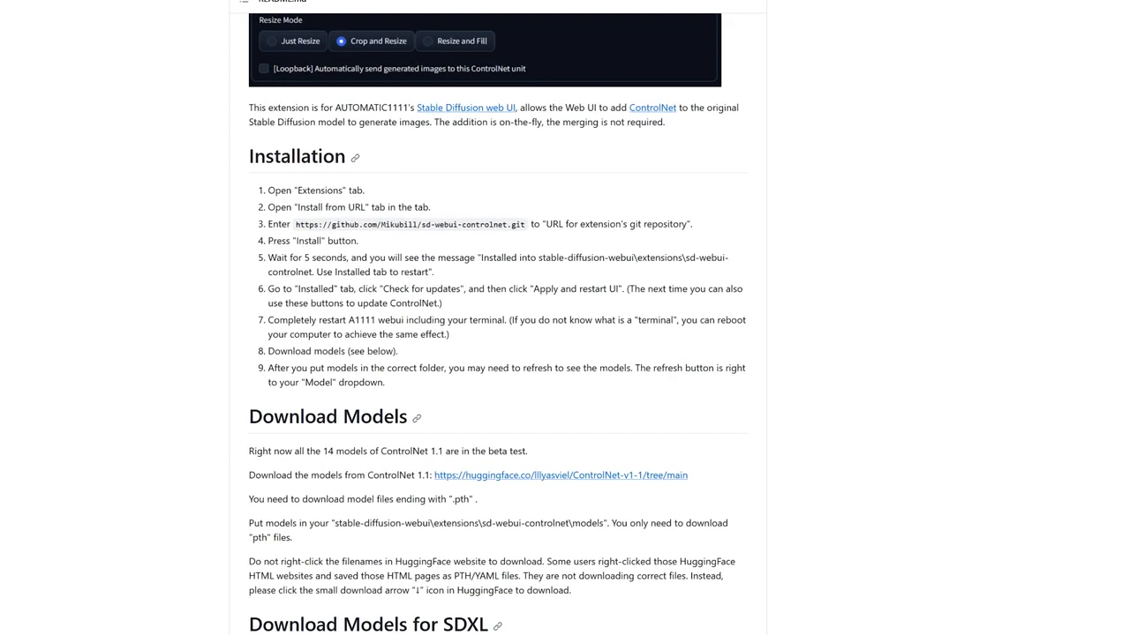
pyautogui.moveTo(296, 224); pyautogui.dragTo(528, 231)
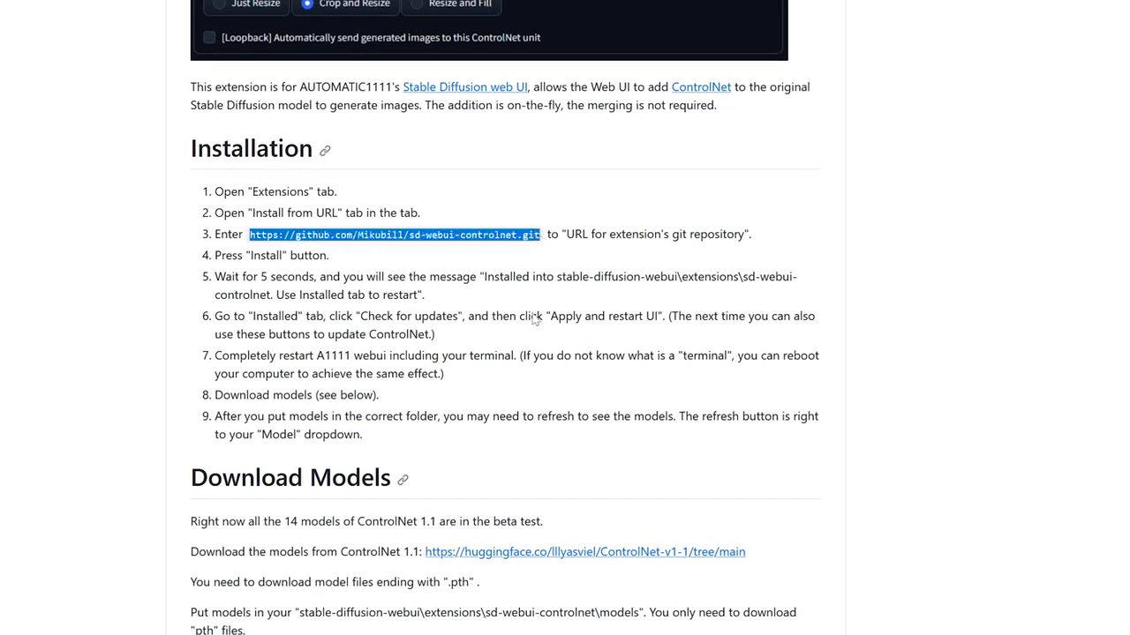
pyautogui.rightClick(496, 233)
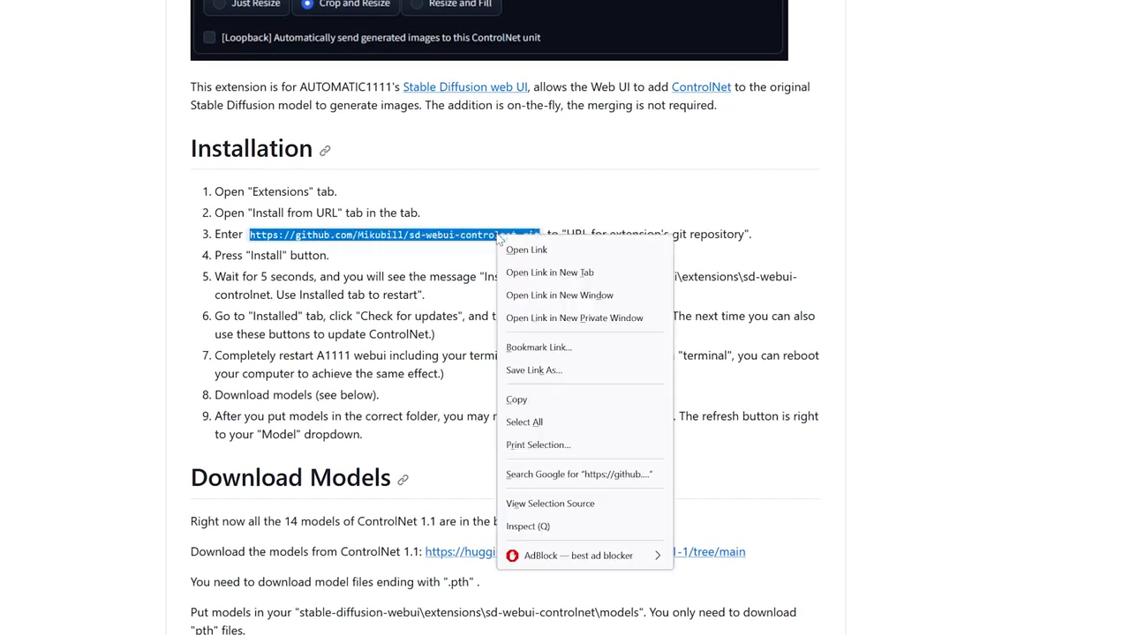
pyautogui.click(567, 402)
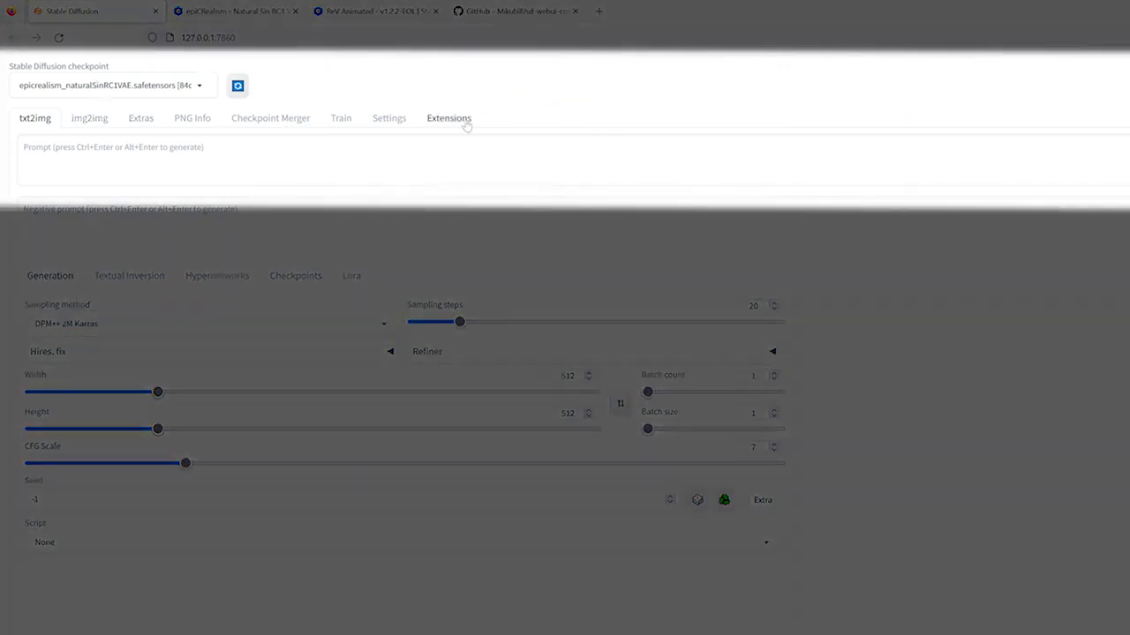
pyautogui.click(466, 124)
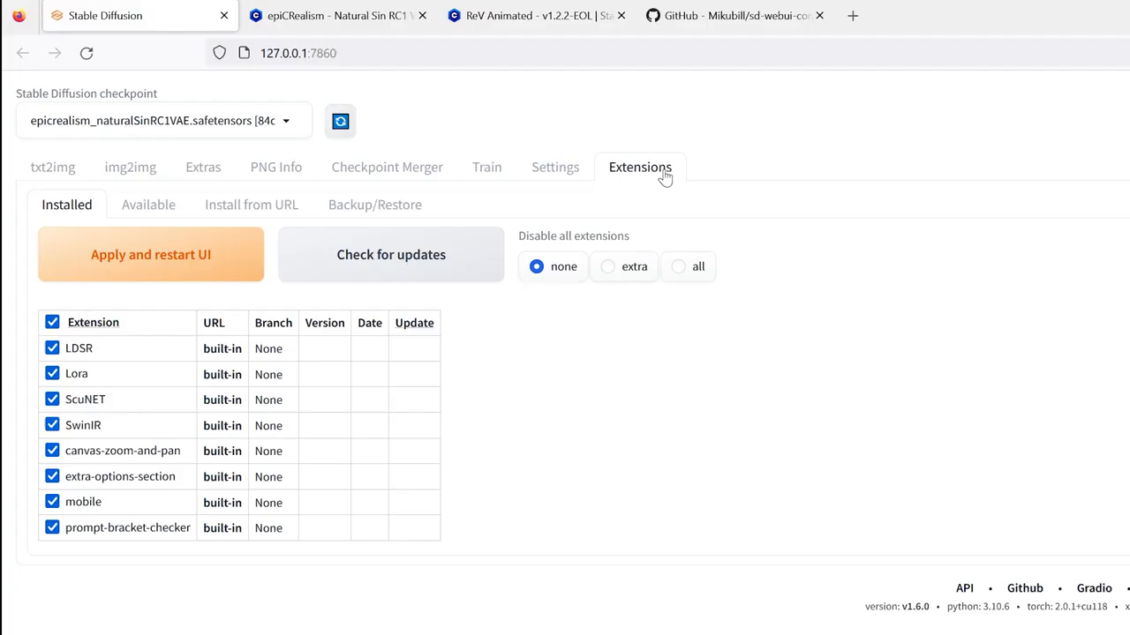
pyautogui.click(255, 207)
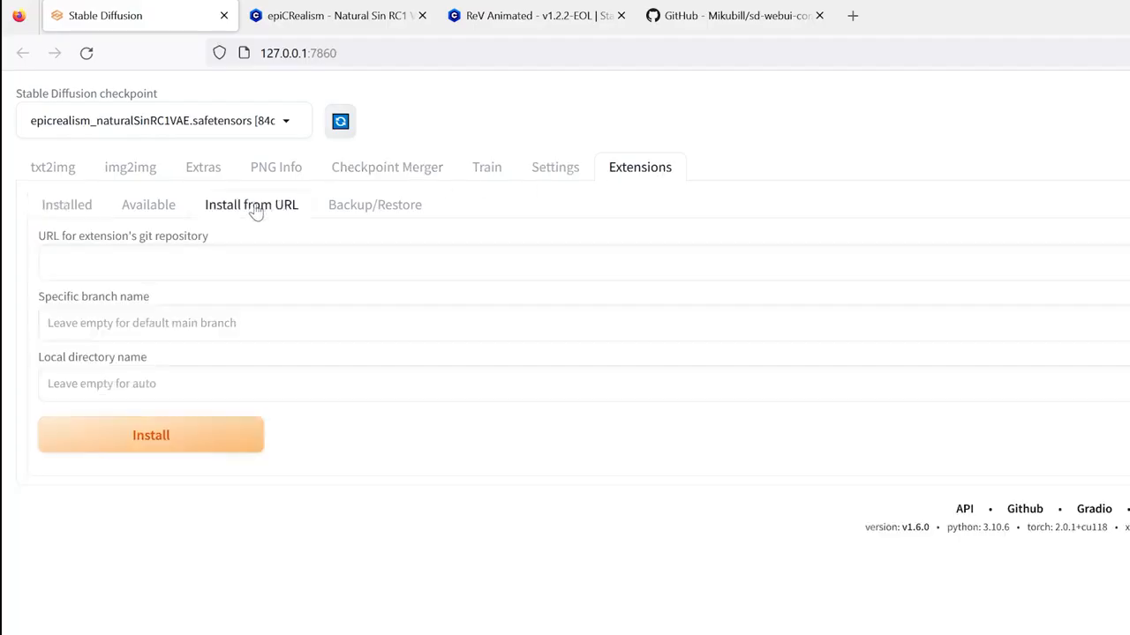
pyautogui.click(256, 262)
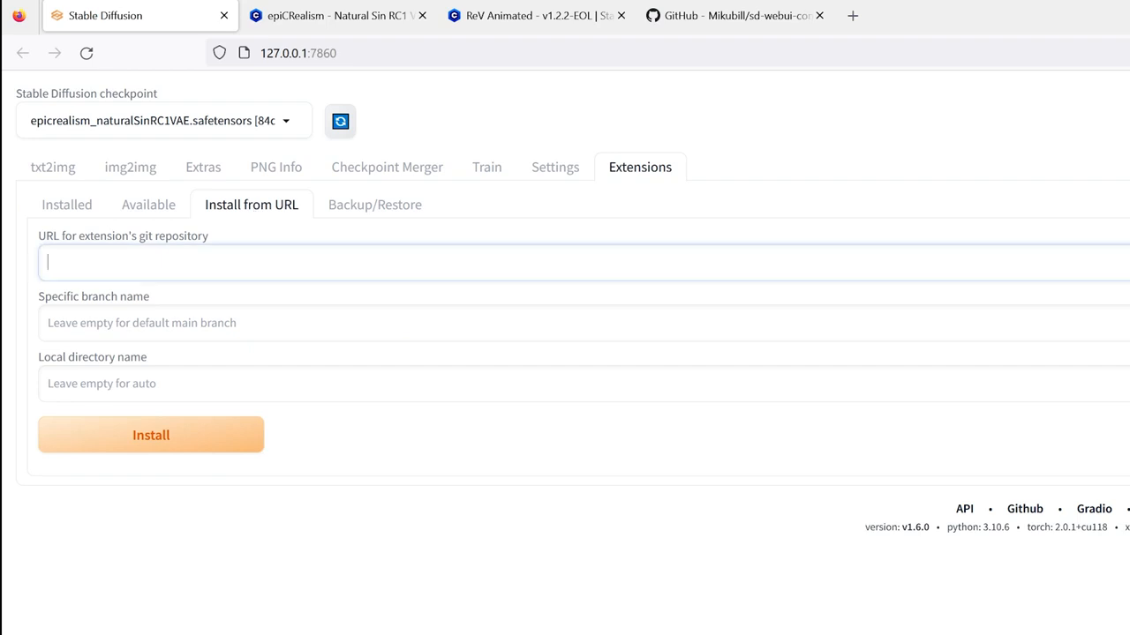
pyautogui.hotkey('ctrl', 'v')
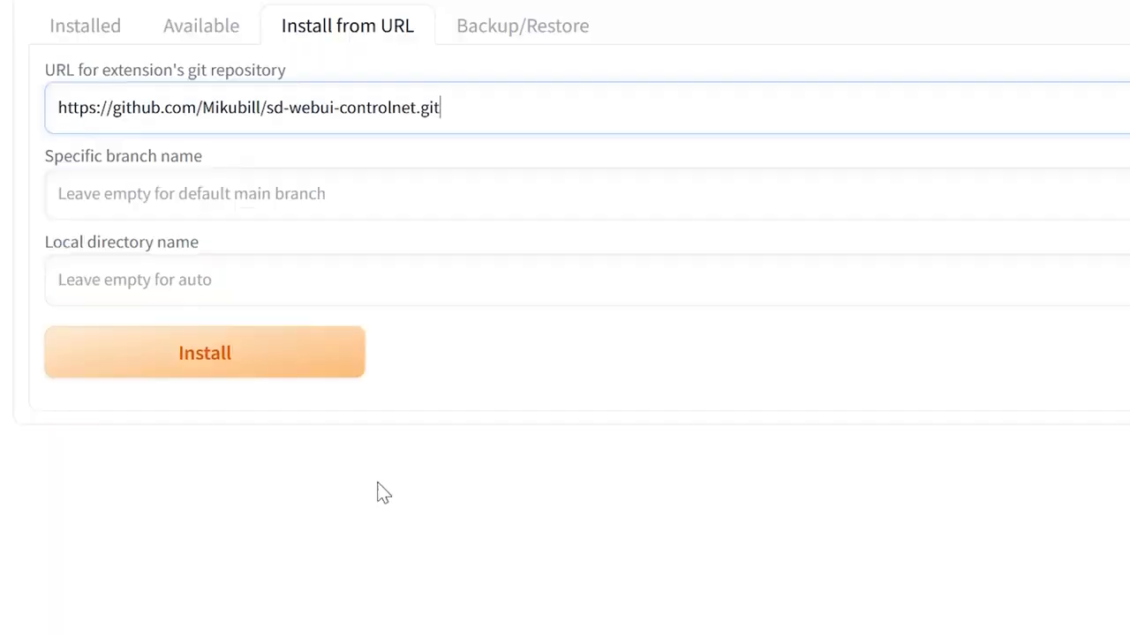
pyautogui.click(240, 362)
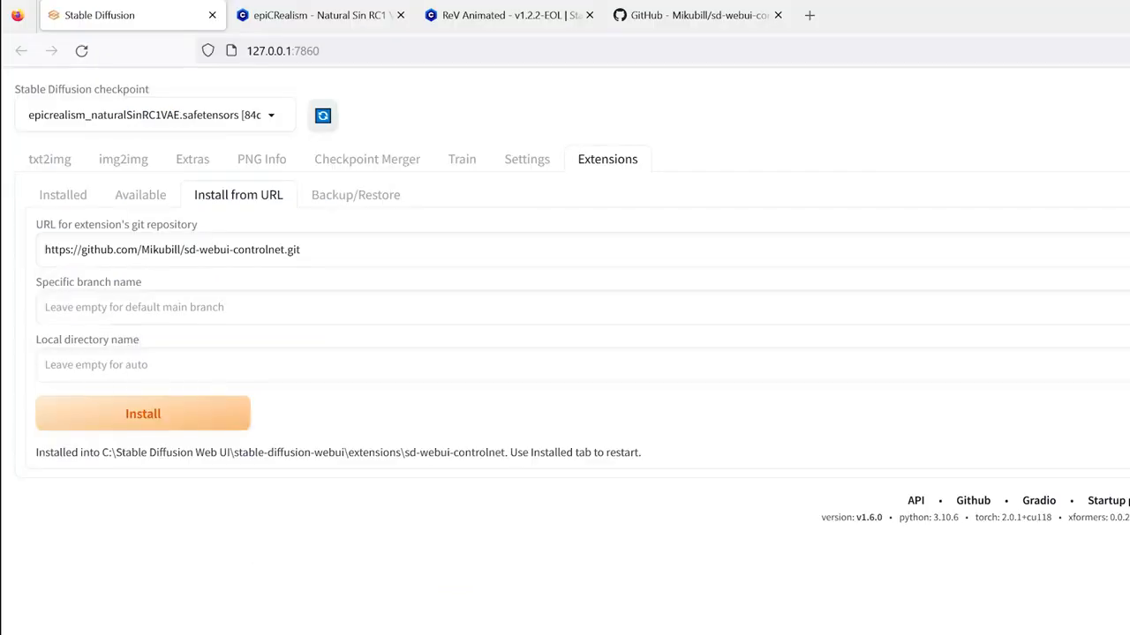
# - Apply the installed extension by restarting the UI, and expand the ControlNet settings in the generation options
pyautogui.click(60, 194)
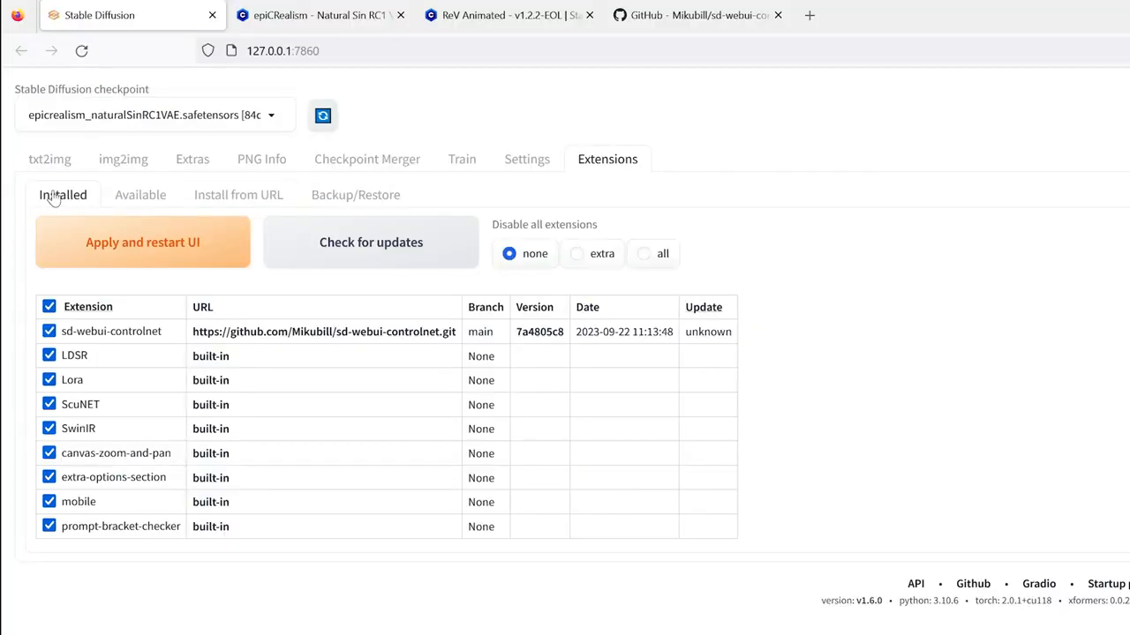
pyautogui.click(143, 252)
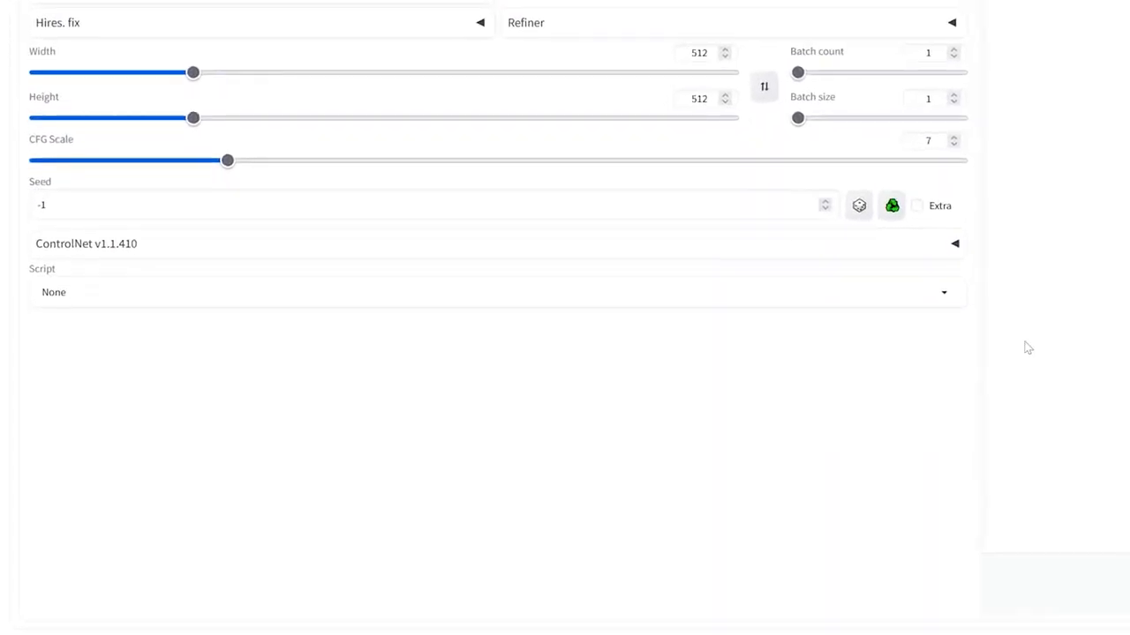
pyautogui.click(953, 248)
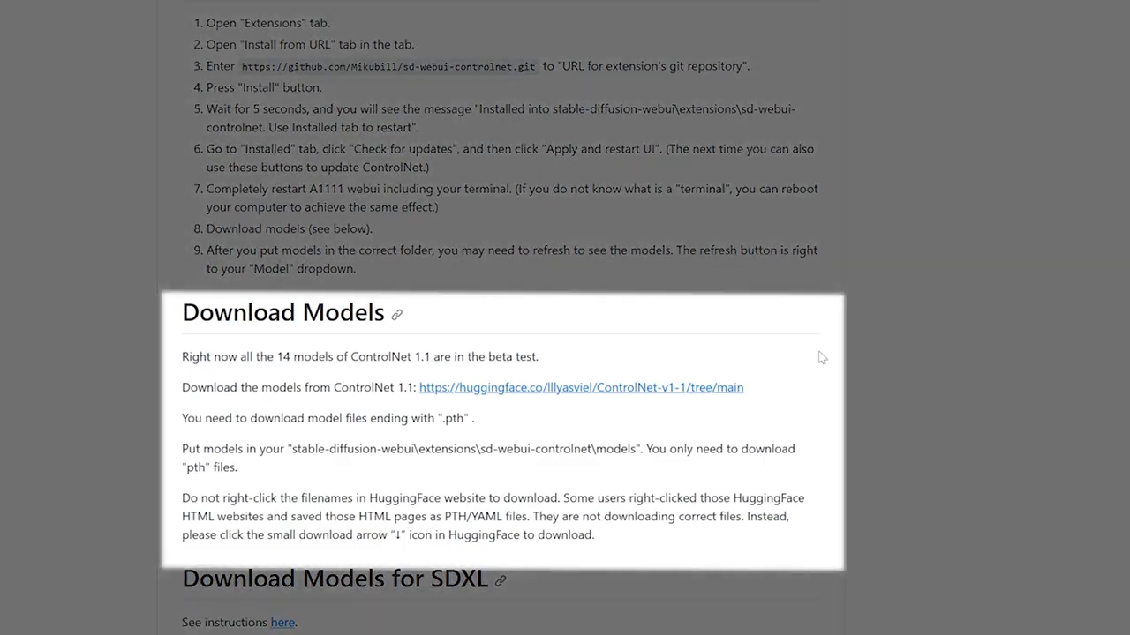
# - Download control_v11p_sd15_lineart.pth from Hugging Face into C:\A1111\Models\ControlNet and select it as the model for ControlNet Unit 0
pyautogui.click(713, 393)
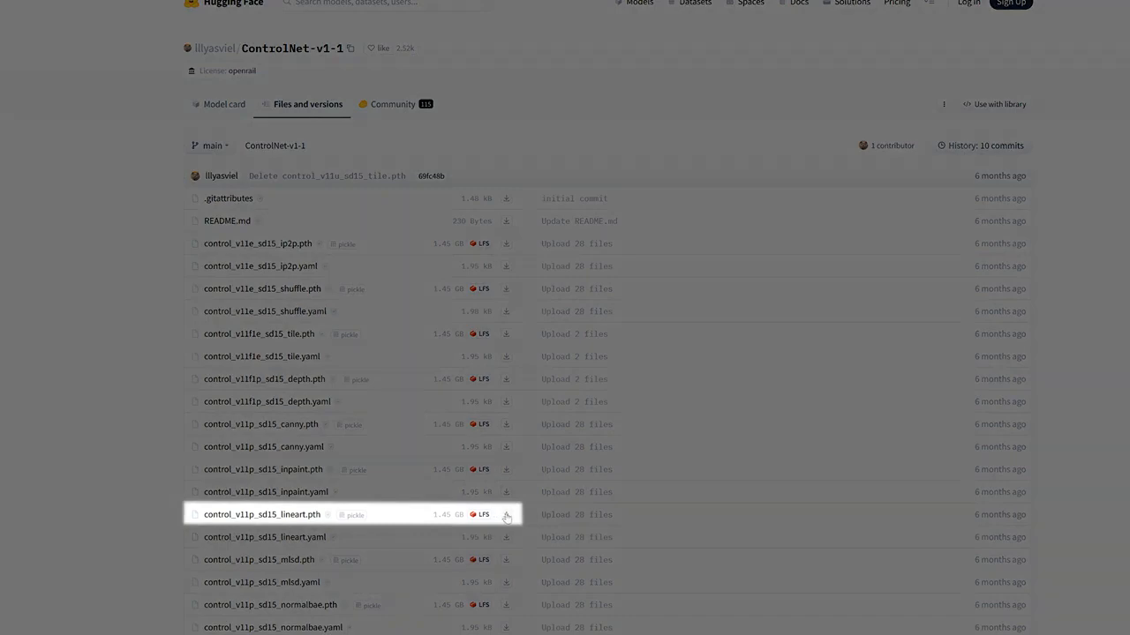
pyautogui.click(507, 517)
pyautogui.click(30, 0)
pyautogui.doubleClick(109, 10)
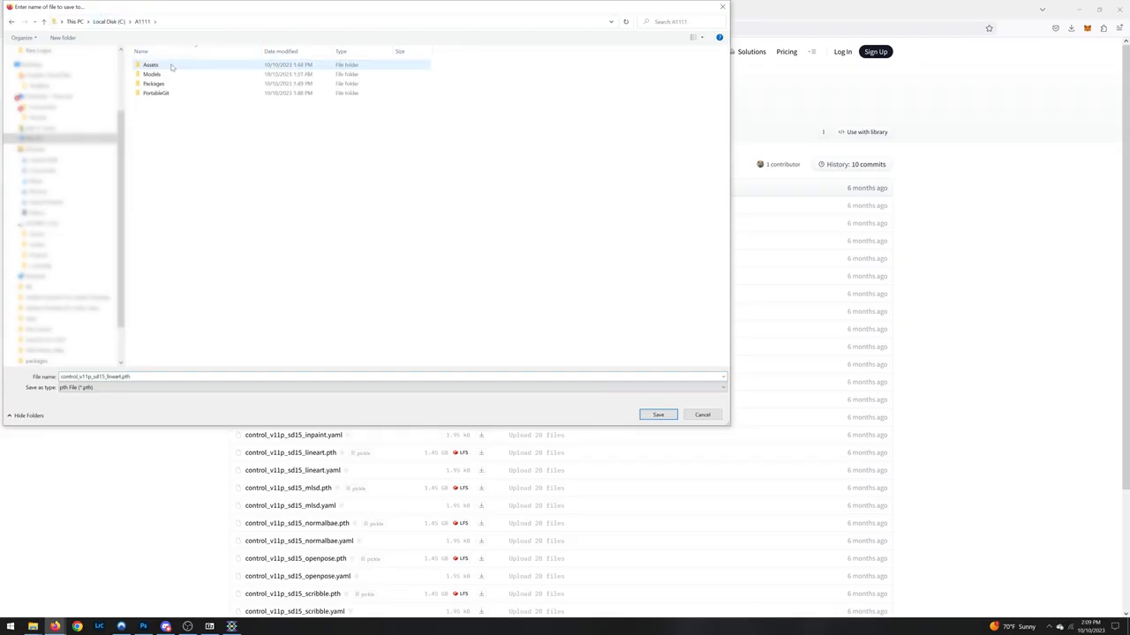
pyautogui.doubleClick(172, 74)
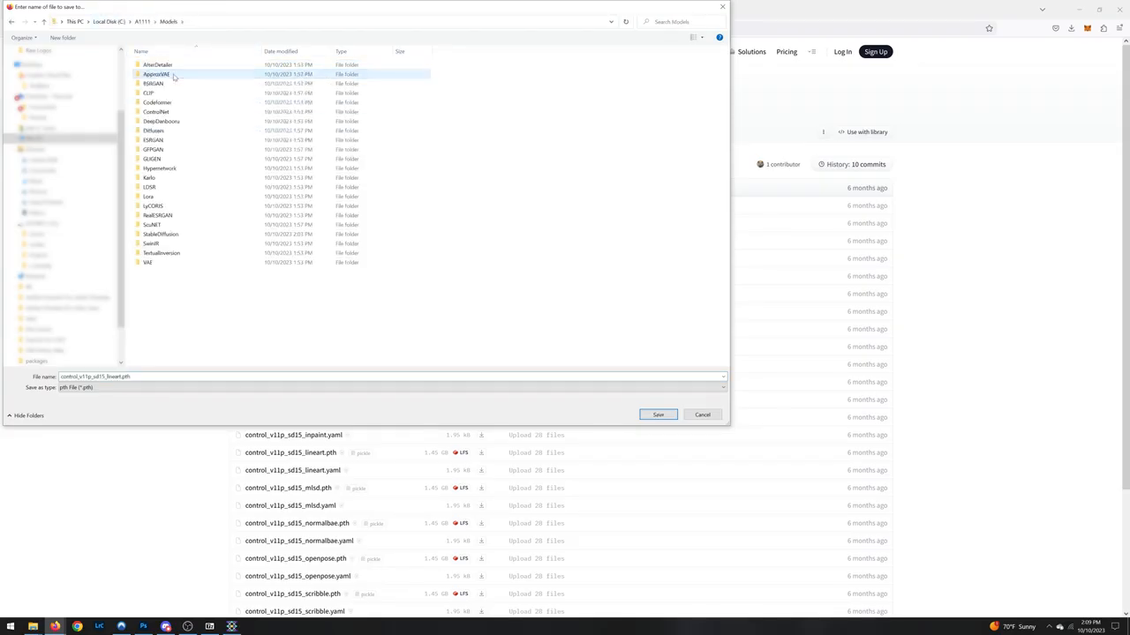
pyautogui.doubleClick(156, 113)
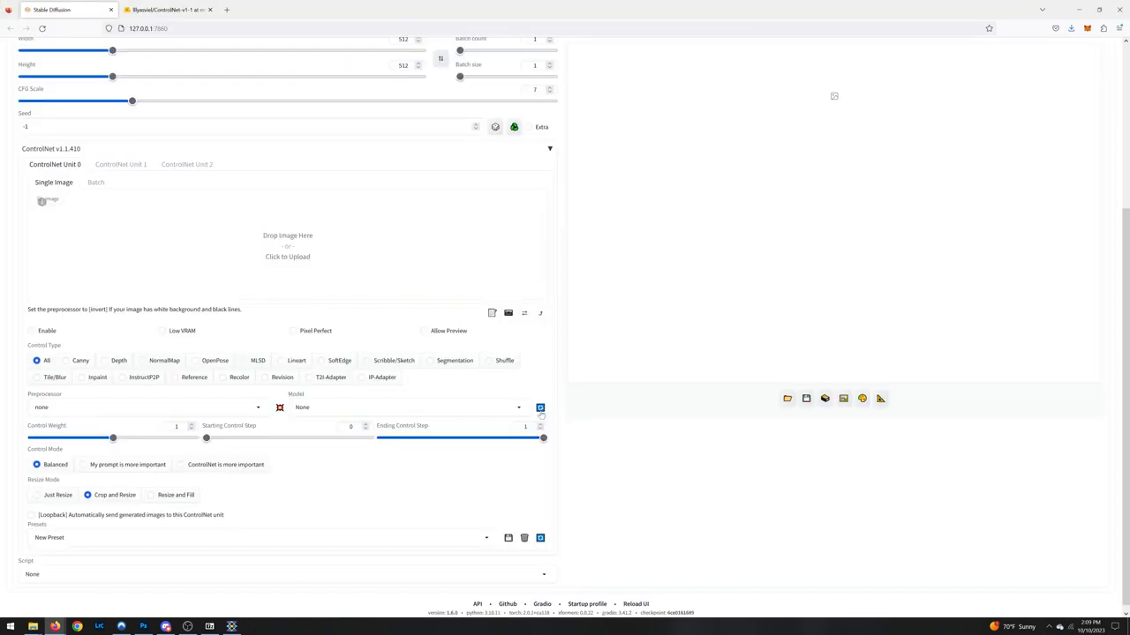
pyautogui.click(521, 408)
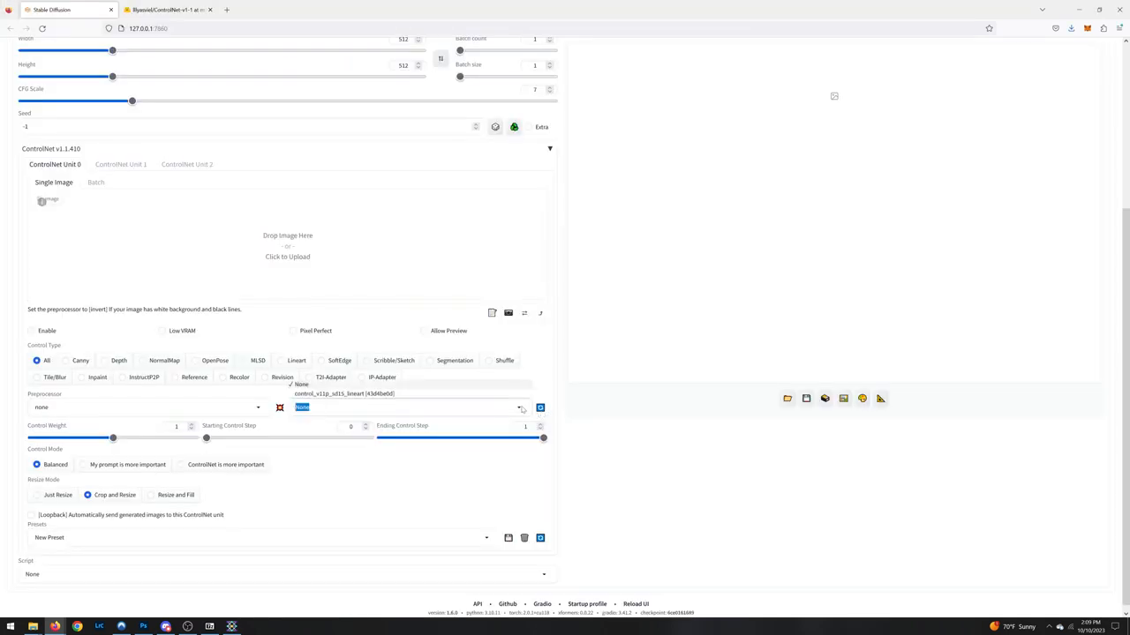
pyautogui.click(495, 394)
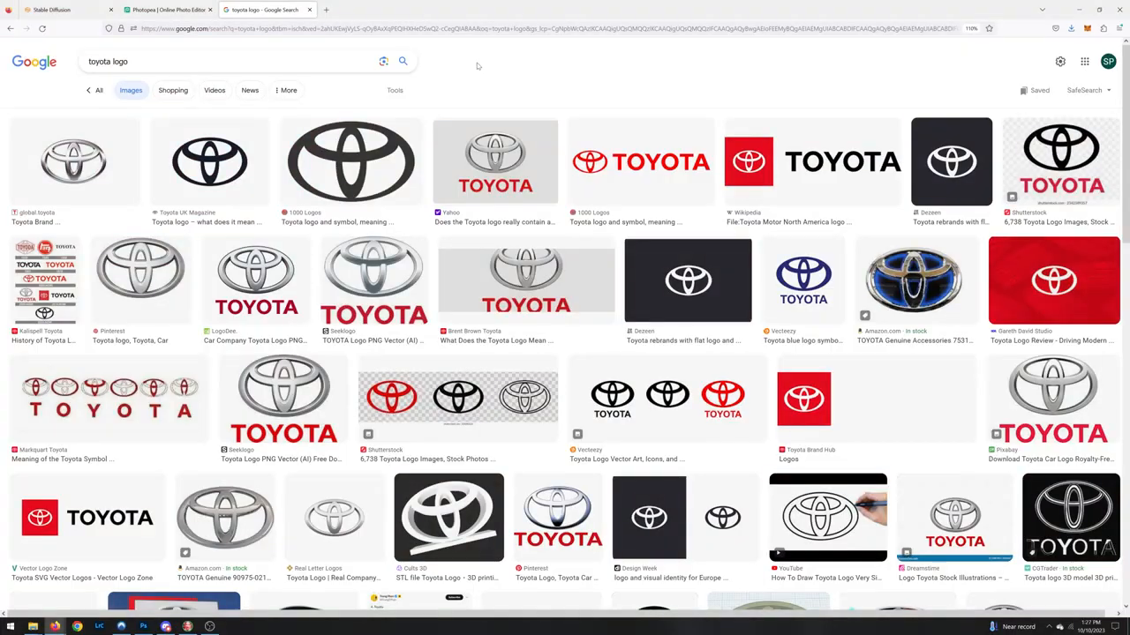
# - Copy the black Toyota logo image from the Toyota UK Magazine result in the Google Images search
pyautogui.click(209, 163)
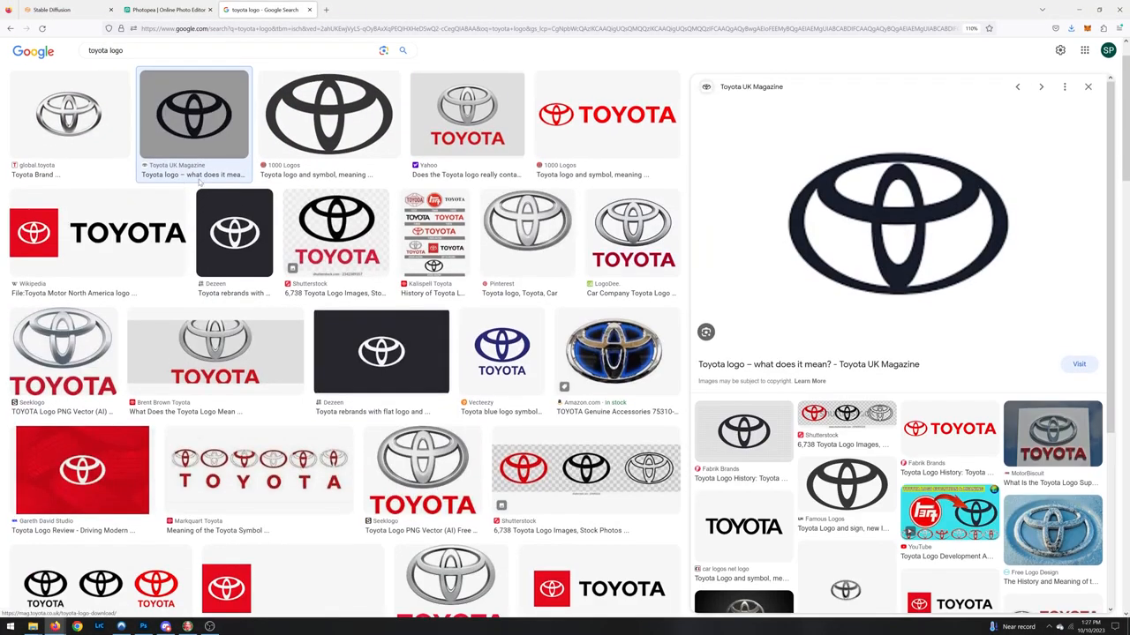
pyautogui.rightClick(909, 223)
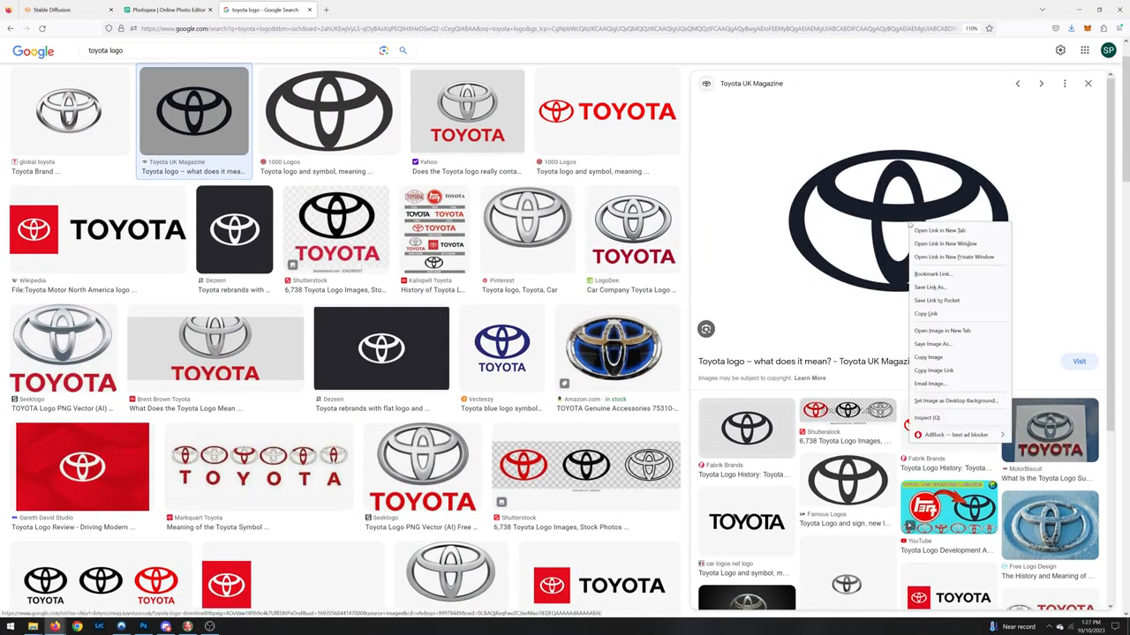
pyautogui.click(928, 357)
# - Switch to Photopea and create a new project sized 512 by 512 pixels with a white background
pyautogui.click(152, 9)
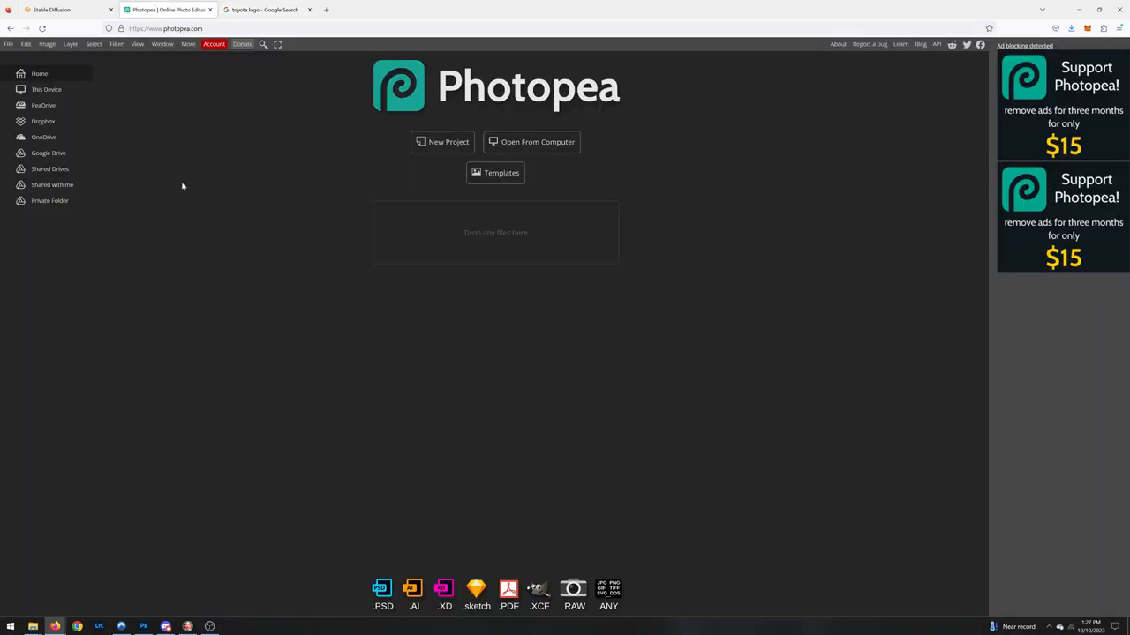
pyautogui.click(448, 144)
pyautogui.doubleClick(69, 98)
pyautogui.write('512')
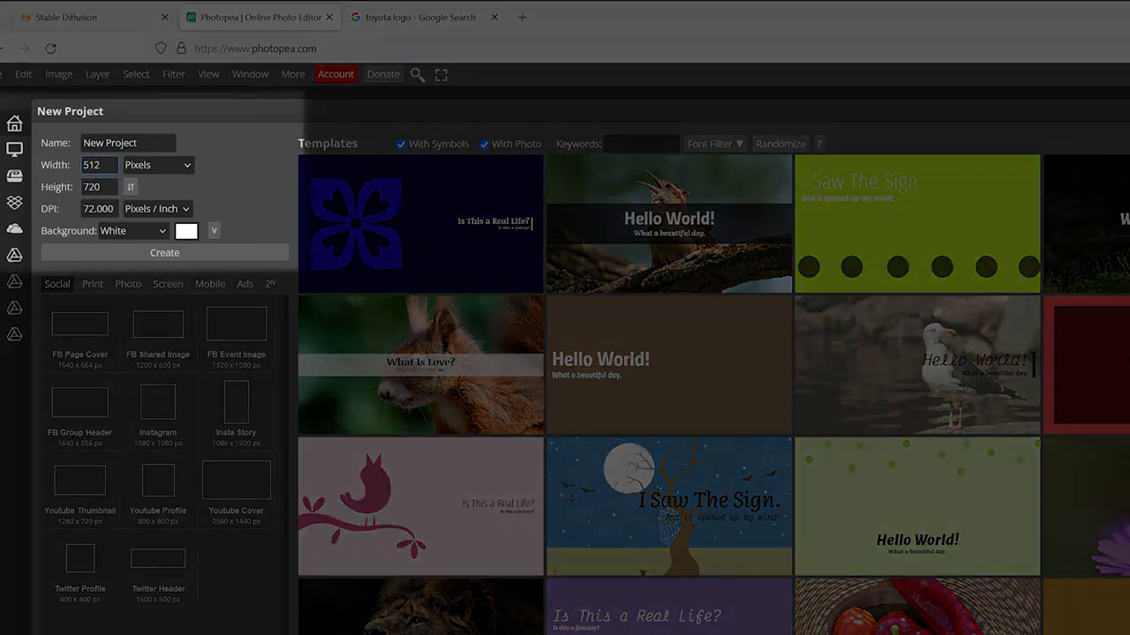
pyautogui.press('Tab')
pyautogui.write('51')
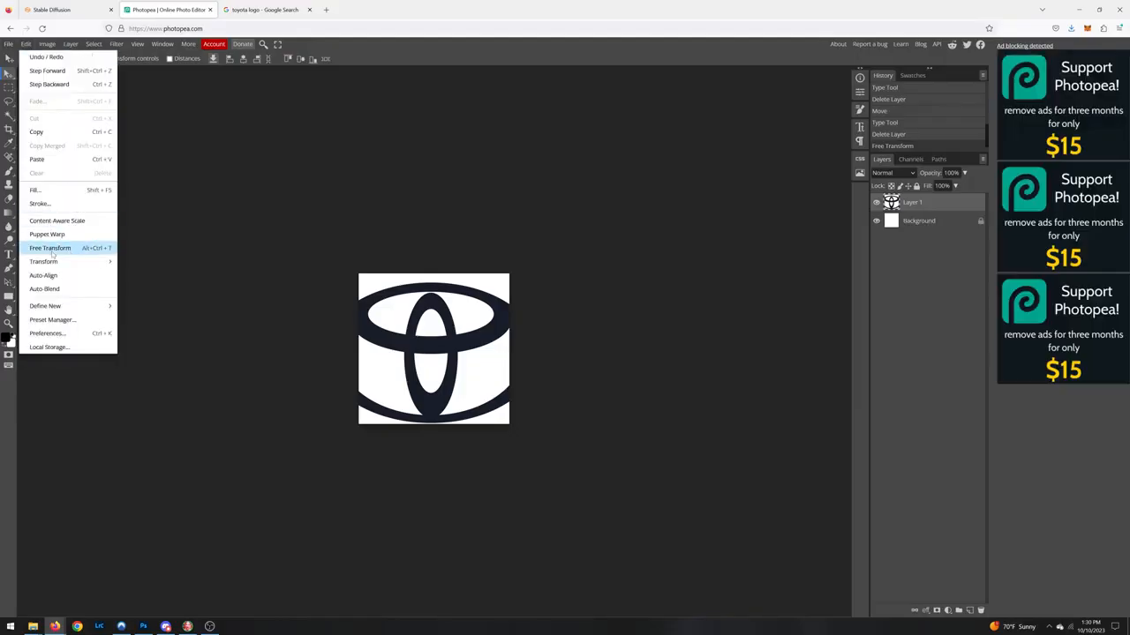
# - Scale down the pasted logo with Free Transform and center it so the whole logo fits inside the canvas
pyautogui.click(53, 247)
pyautogui.moveTo(224, 229); pyautogui.dragTo(427, 349)
pyautogui.moveTo(468, 382); pyautogui.dragTo(369, 319)
pyautogui.moveTo(538, 286); pyautogui.dragTo(549, 279)
pyautogui.press('Return')
# - Export the logo as New Project.png at 512 by 512 px and load it as the ControlNet Unit 0 image in Stable Diffusion
pyautogui.click(10, 44)
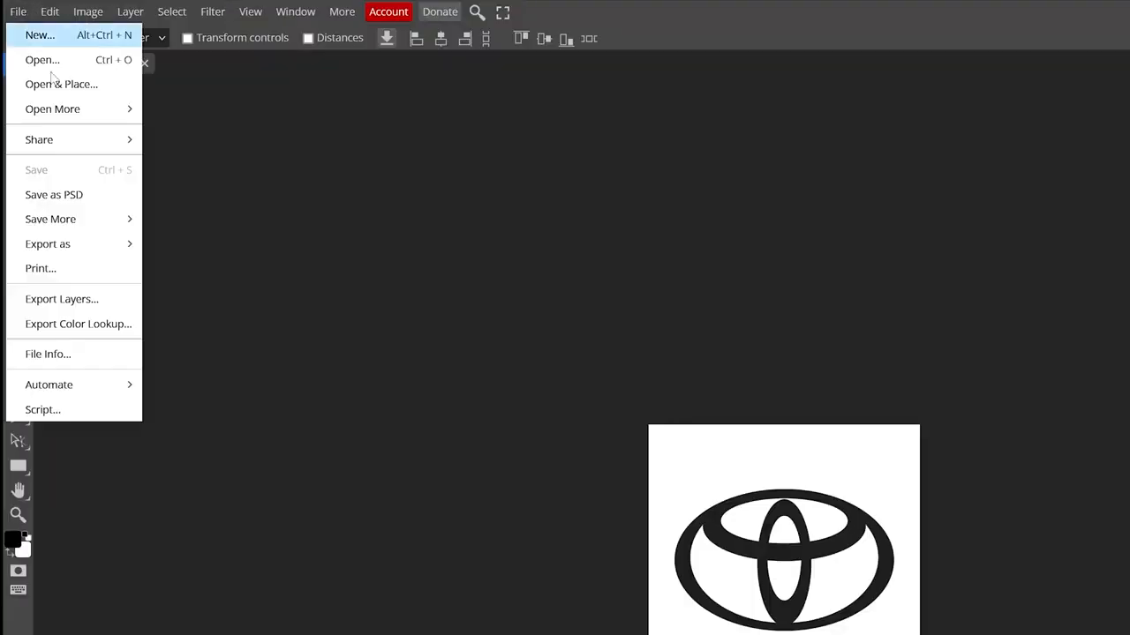
pyautogui.moveTo(97, 244)
pyautogui.click(167, 244)
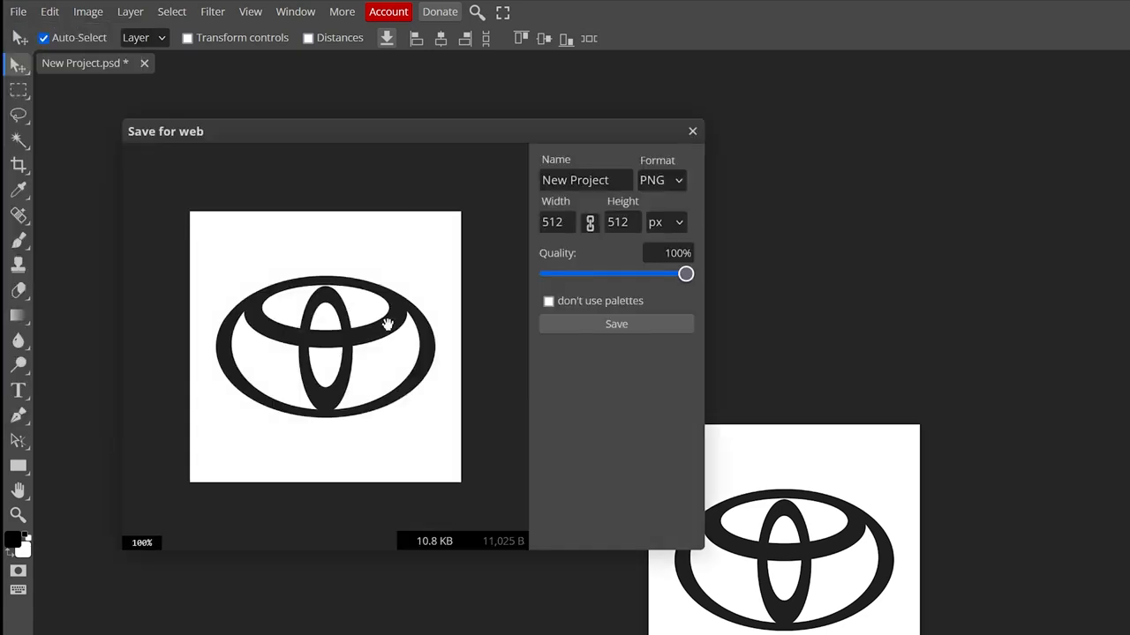
pyautogui.click(615, 325)
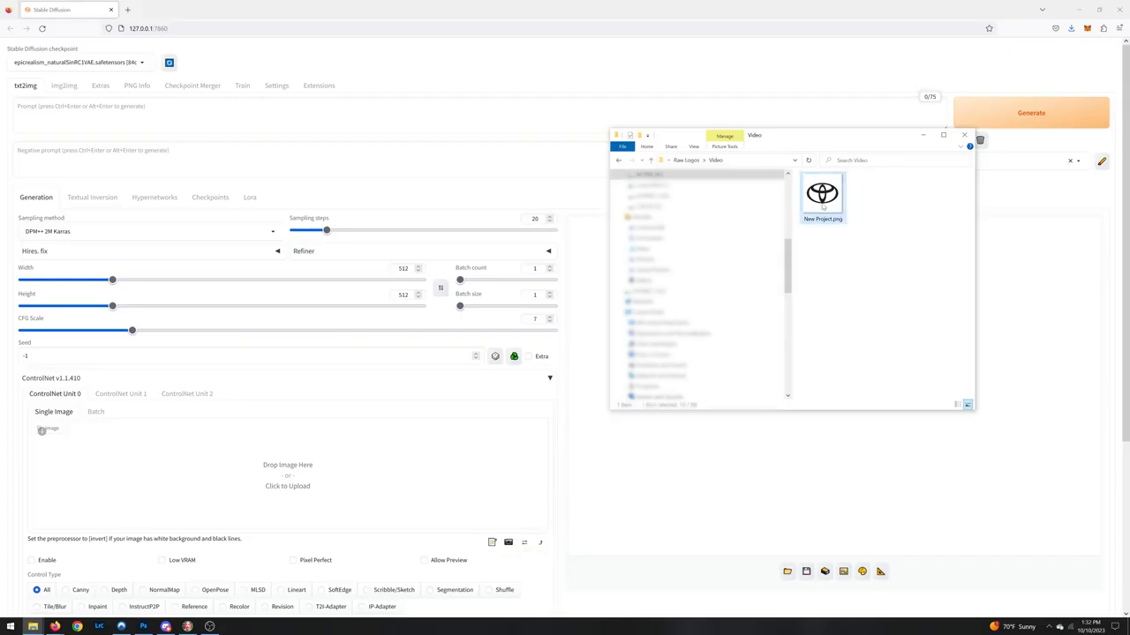
pyautogui.moveTo(823, 198); pyautogui.dragTo(265, 472)
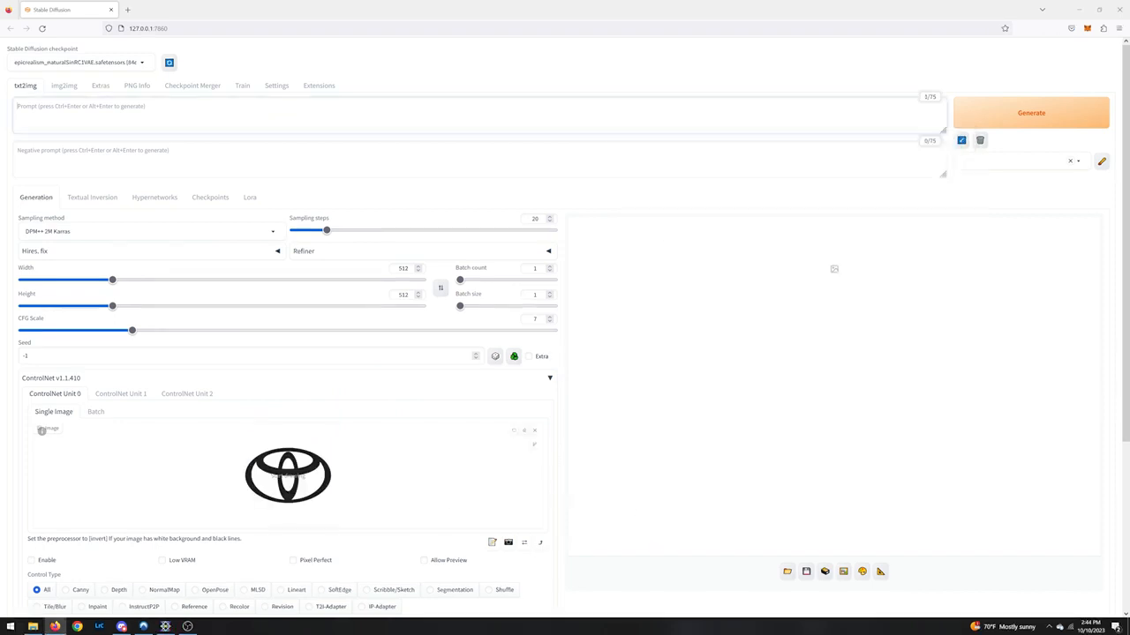
# - Enter the prompt "birds eye view, glacier, antartica, ultra realistic"
pyautogui.write('birds e')
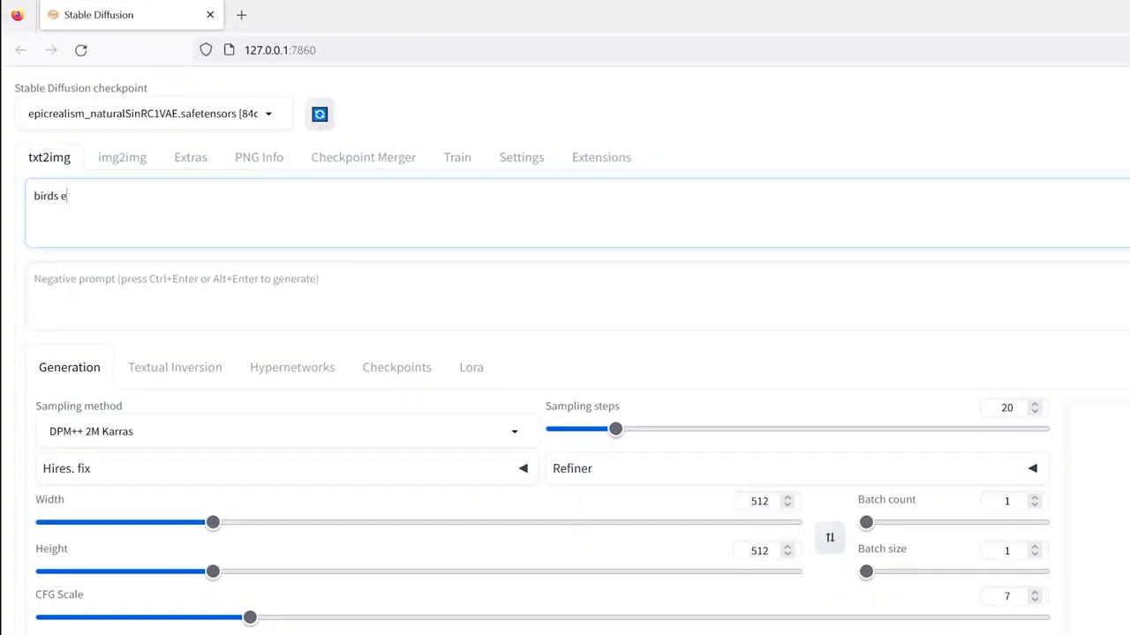
pyautogui.write('ye view')
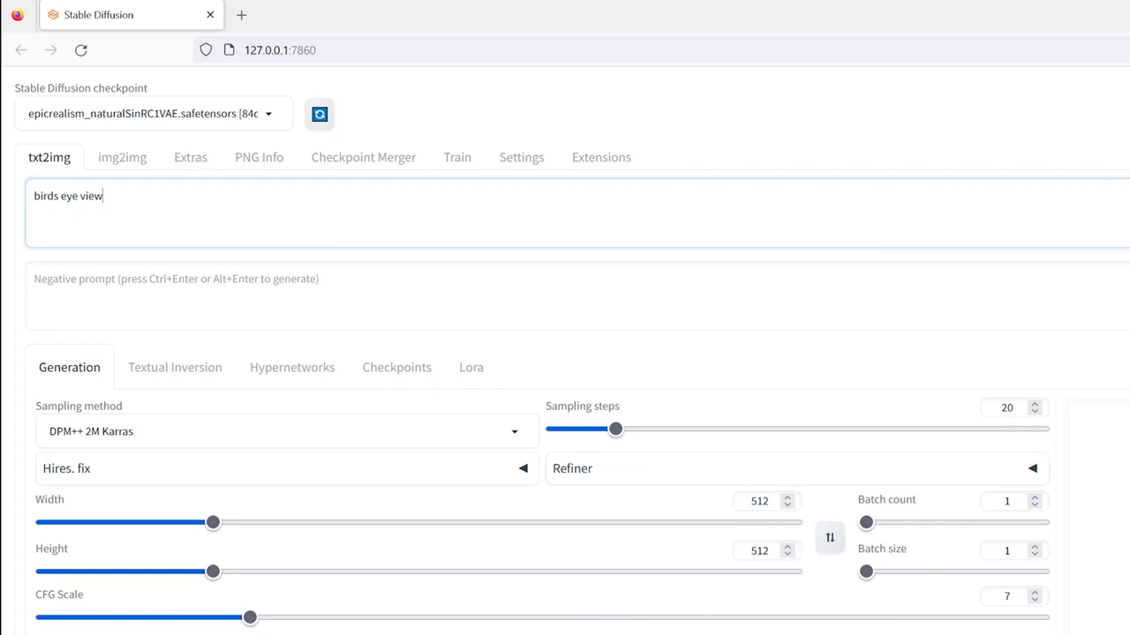
pyautogui.write(', glacier, antartica, u')
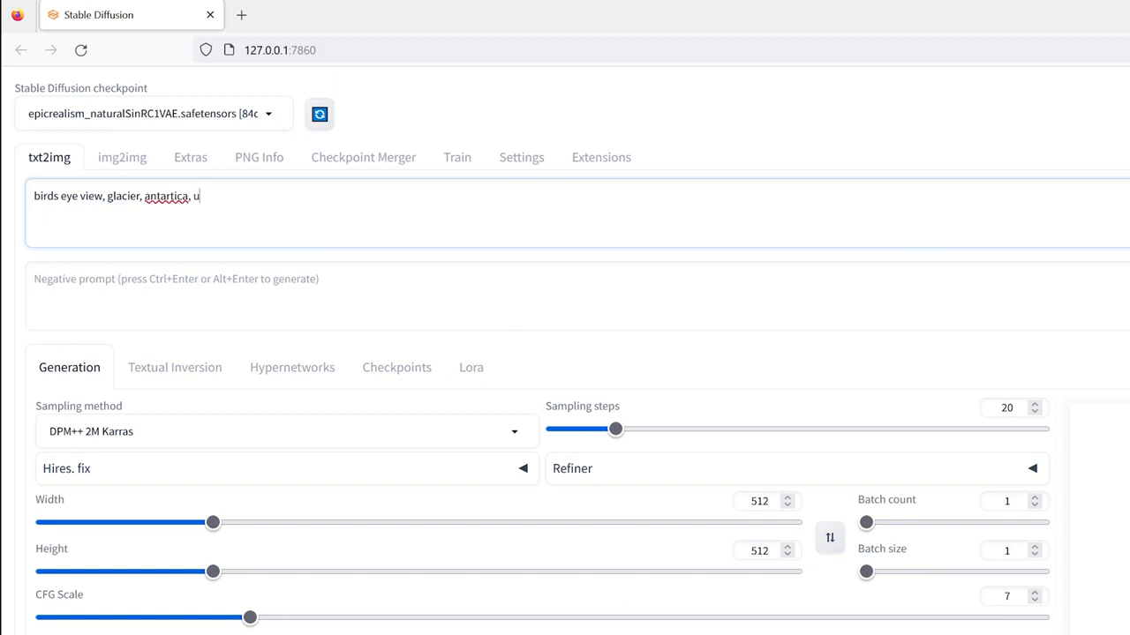
pyautogui.write('ltra realistic')
# - Set the negative prompt to "cartoon, illustration, sketch, nsfw" and the sampling method to DPM++ SDE Karras
pyautogui.click(34, 279)
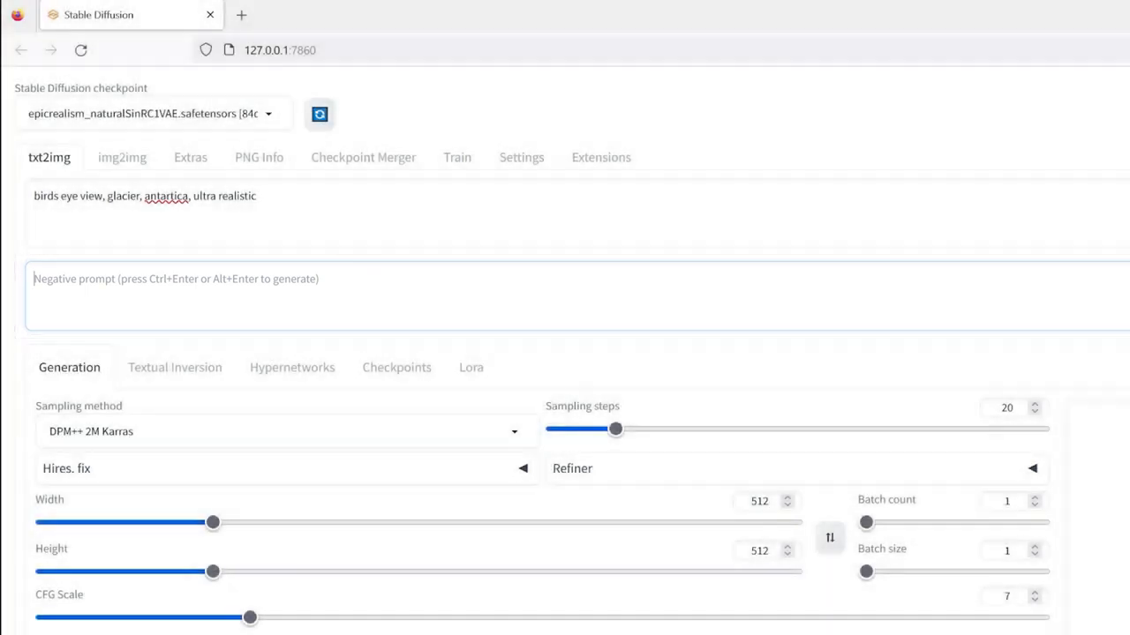
pyautogui.write('cartoon, illustration')
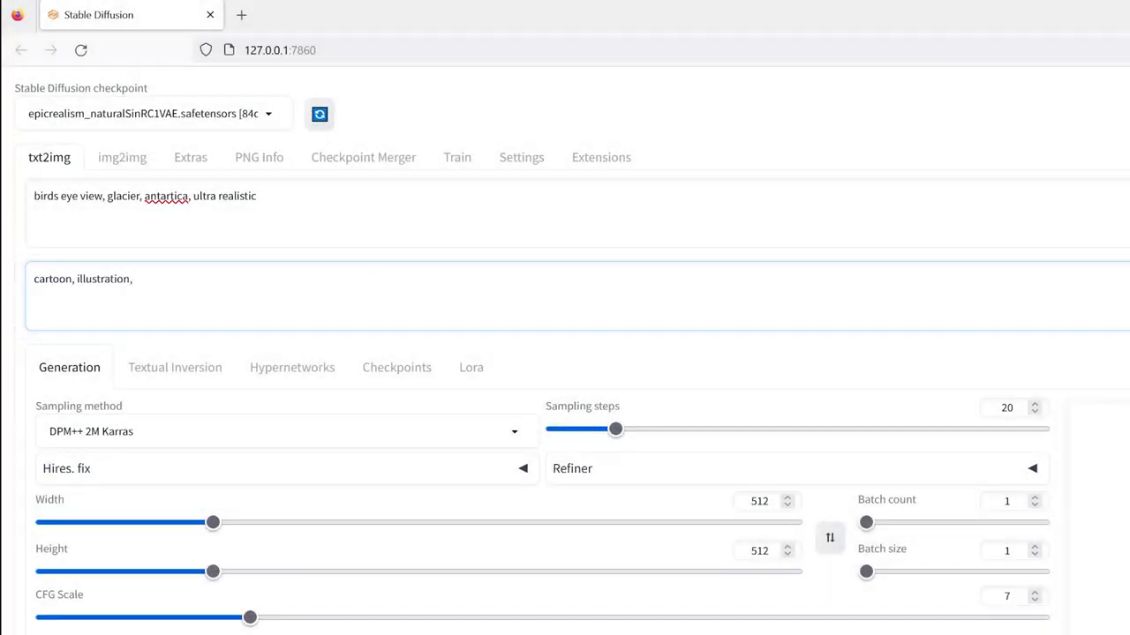
pyautogui.write(', sketch, nsfw')
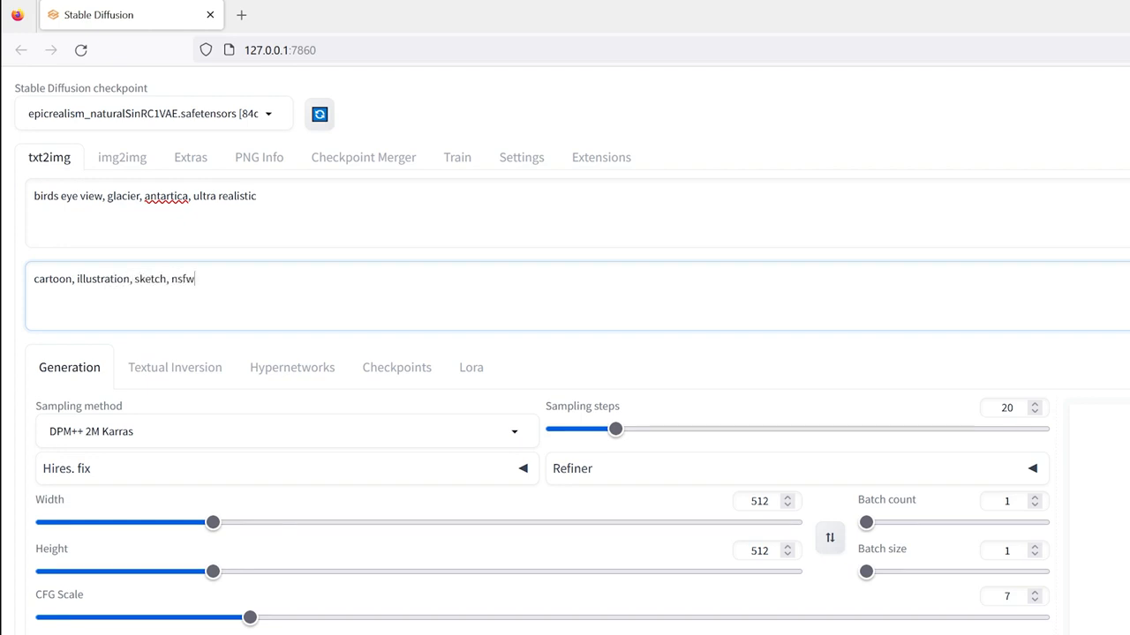
pyautogui.click(209, 427)
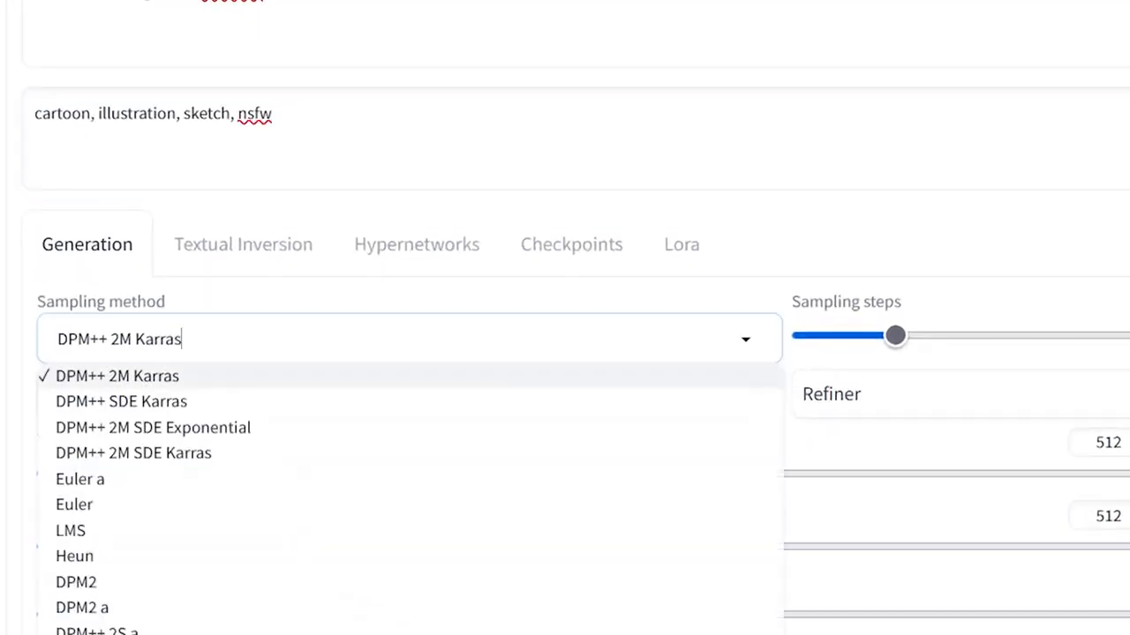
pyautogui.click(265, 401)
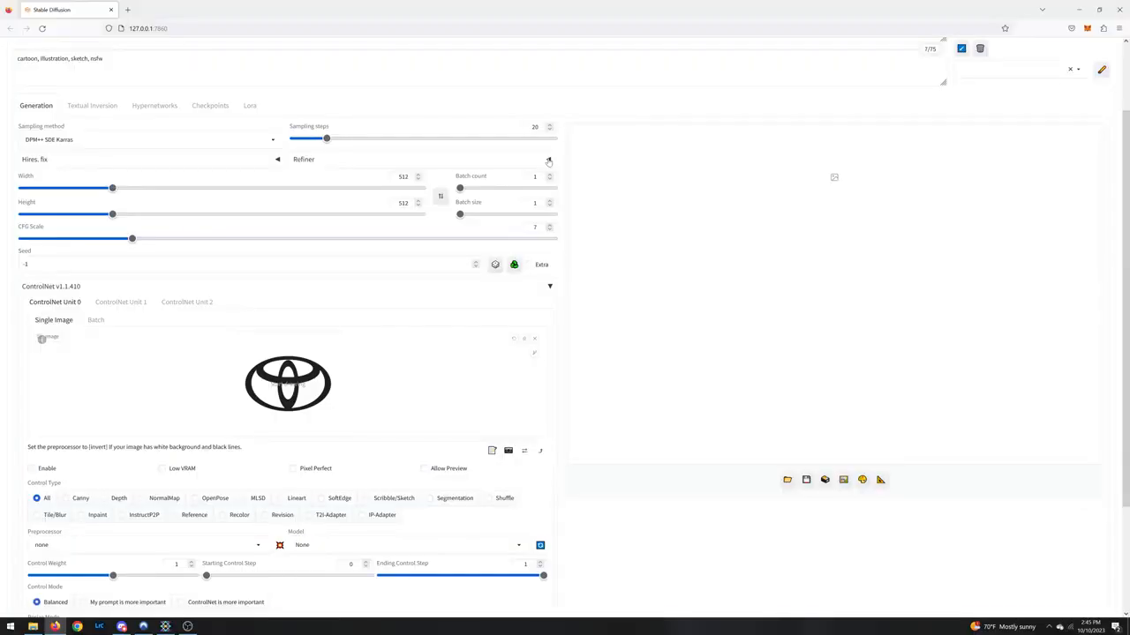
# - Enable ControlNet Unit 0 with Pixel Perfect, the Lineart control type and the invert (from white bg & black line) preprocessor
pyautogui.scroll(-3, 473, 266)
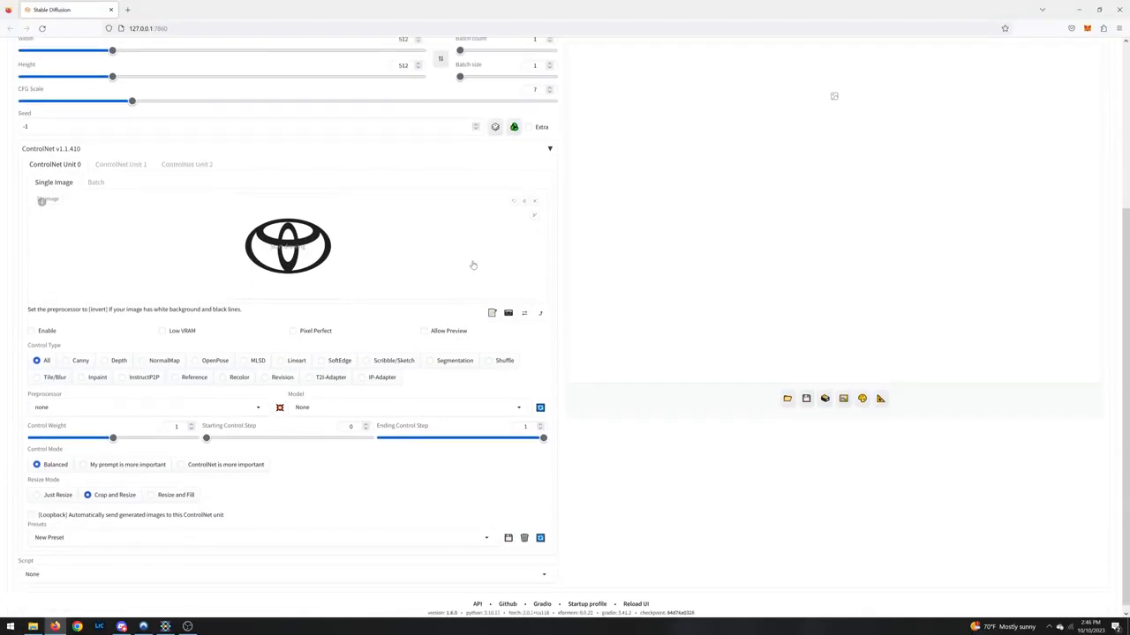
pyautogui.click(42, 334)
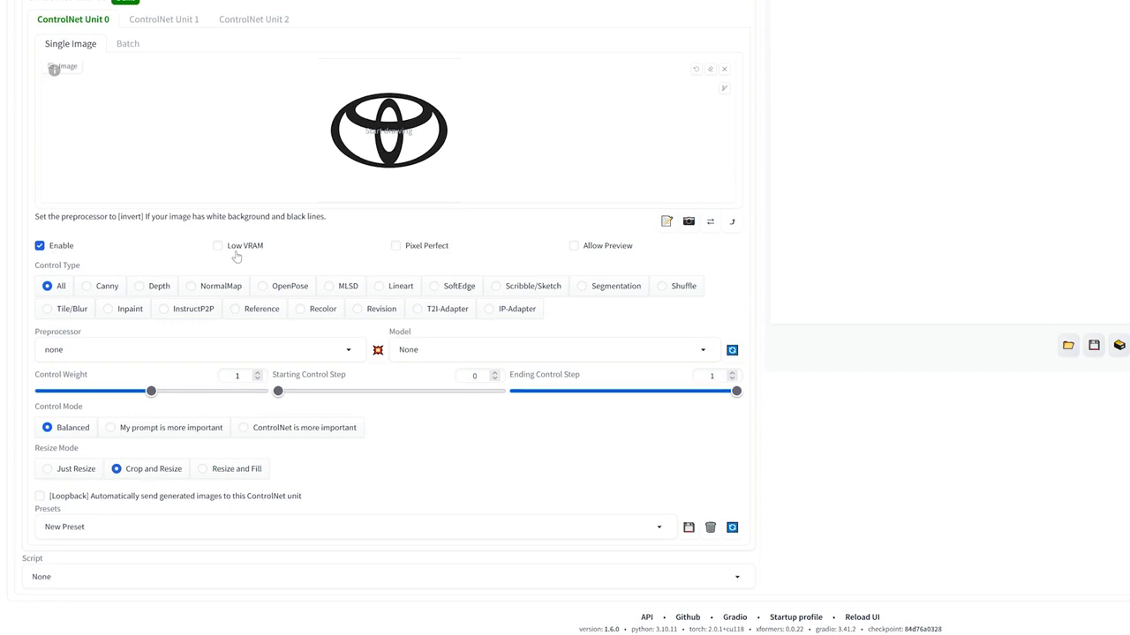
pyautogui.click(416, 250)
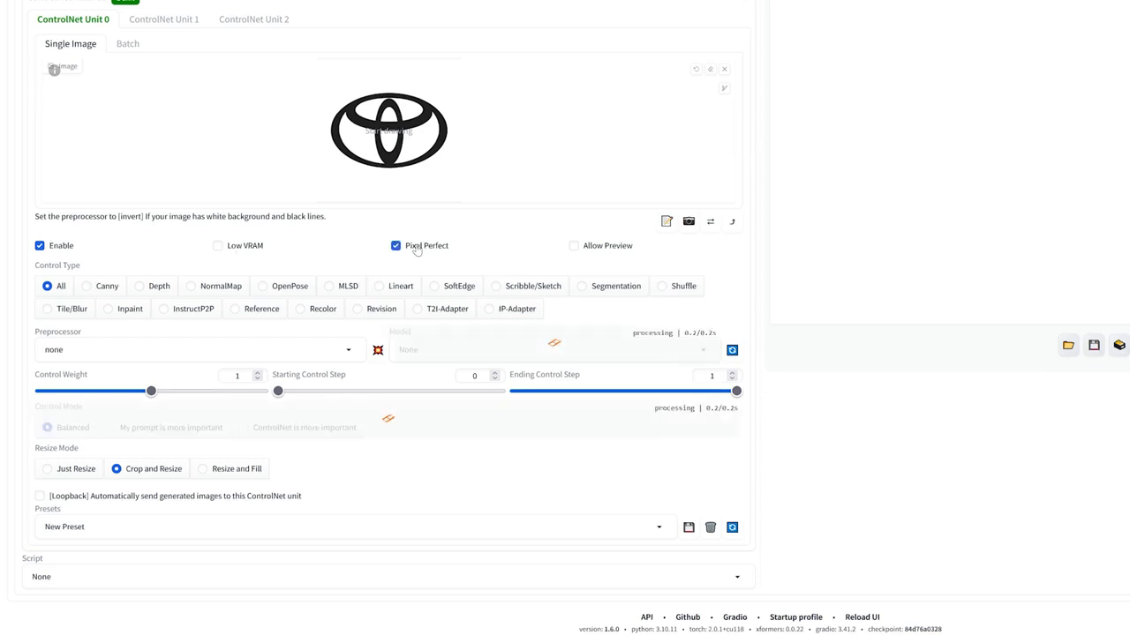
pyautogui.click(399, 287)
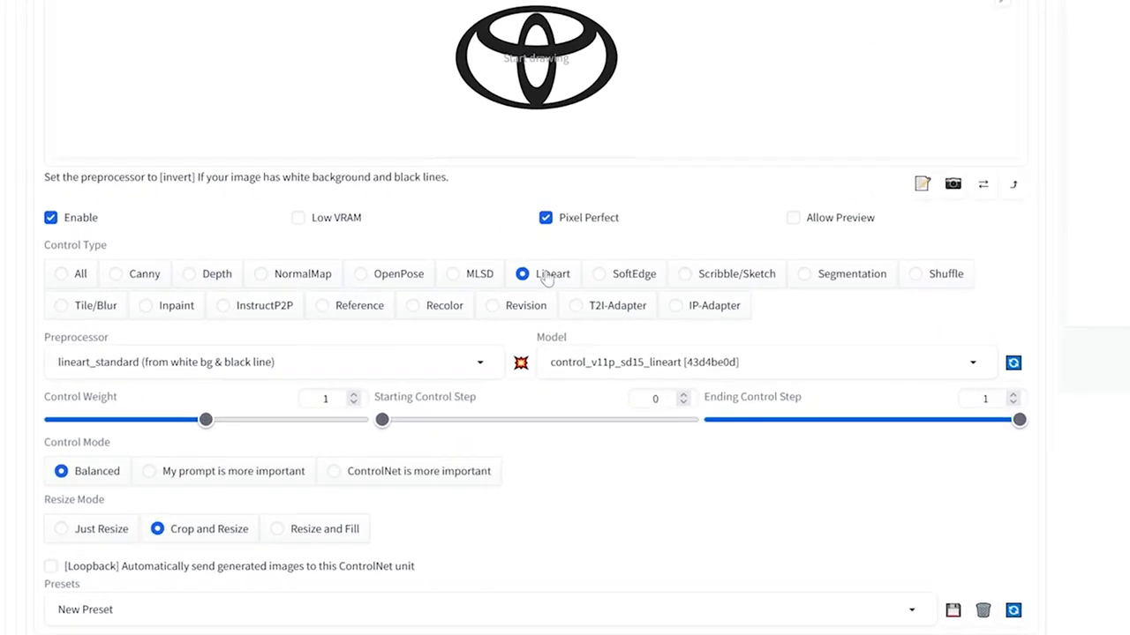
pyautogui.click(479, 365)
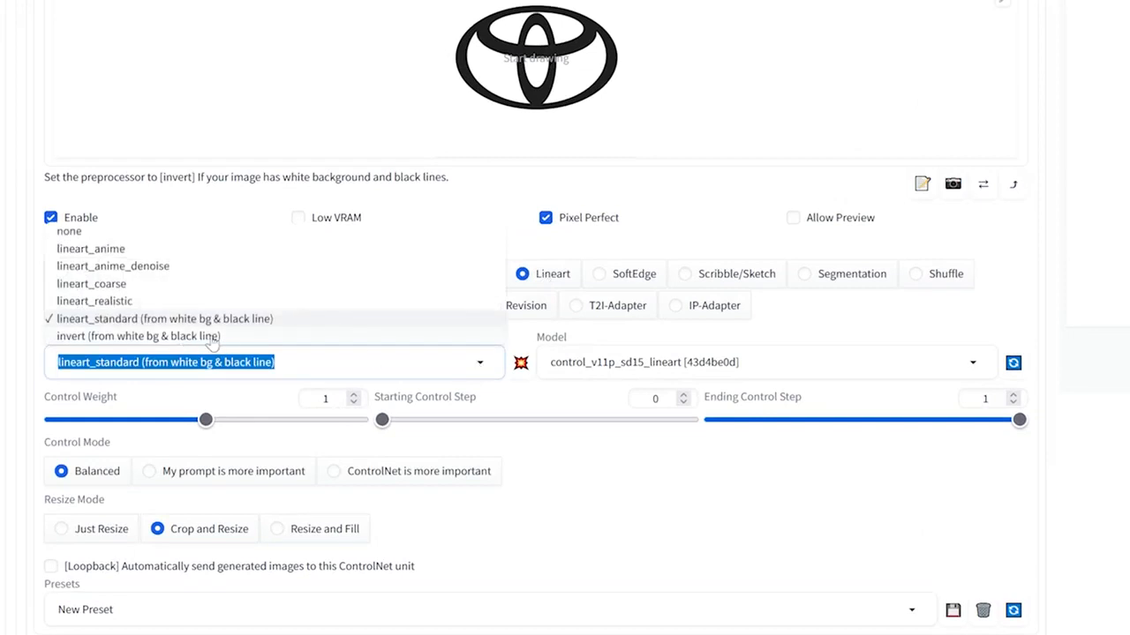
pyautogui.click(232, 336)
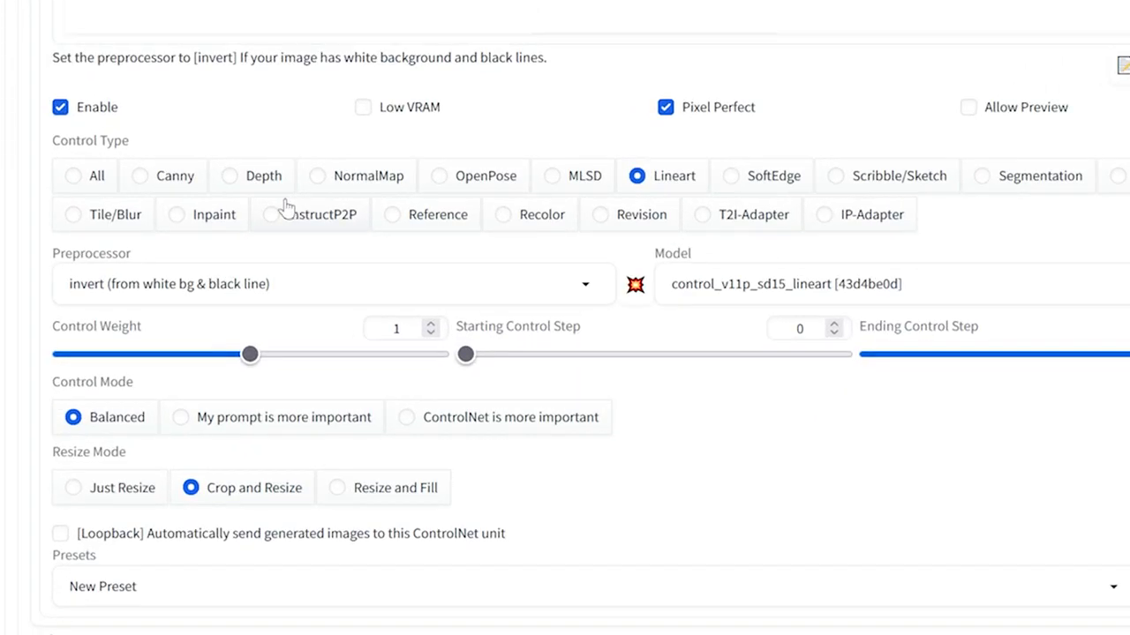
# - Set the ControlNet control weight to 1.2 with the Resize and Fill mode, and generate the image
pyautogui.click(215, 422)
pyautogui.moveTo(260, 364); pyautogui.dragTo(292, 374)
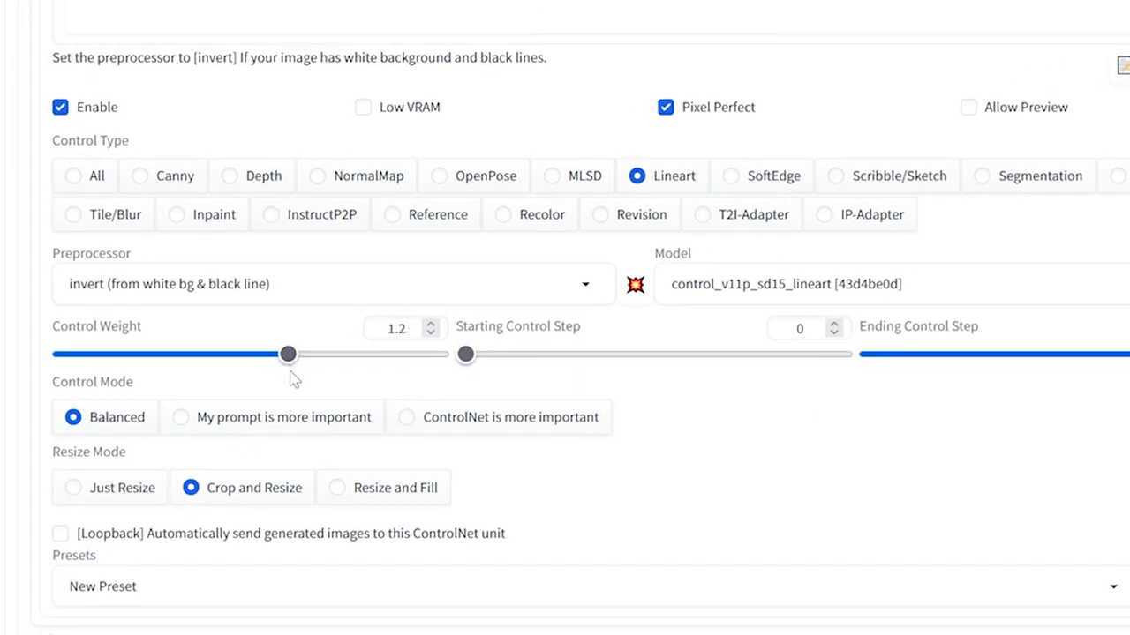
pyautogui.click(340, 490)
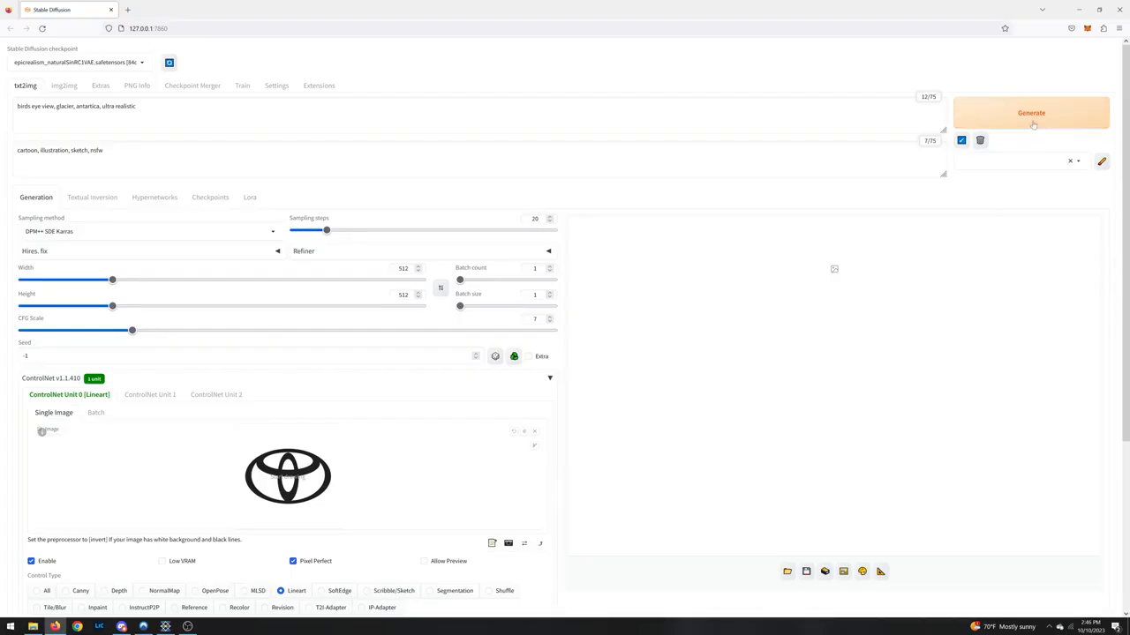
pyautogui.click(1033, 125)
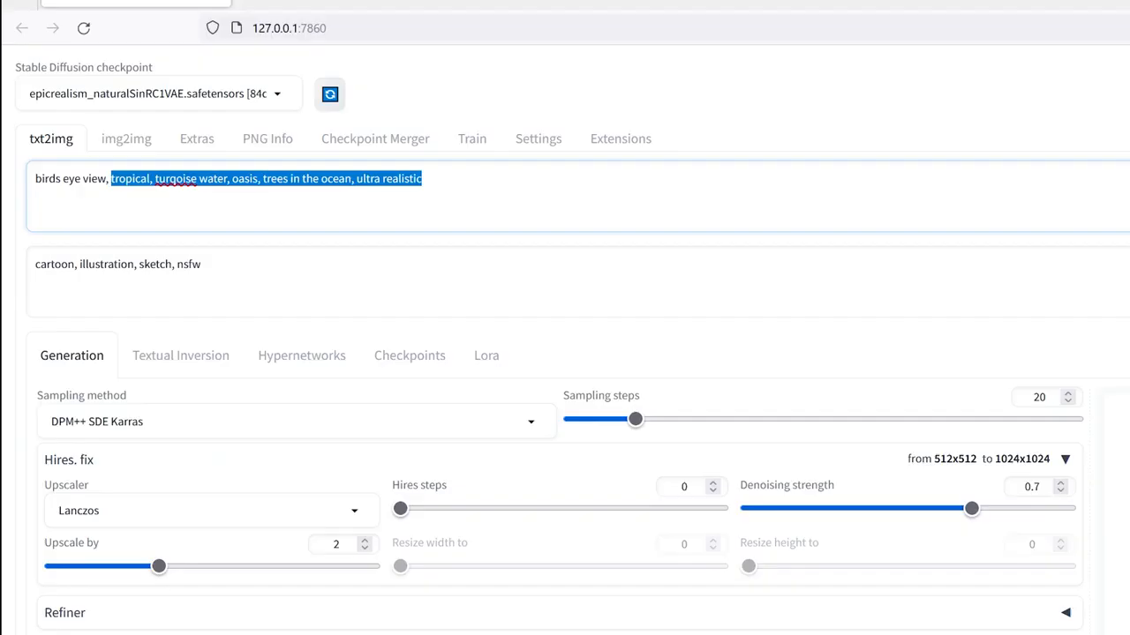
# - Change the prompt to "birds eye view, new york, buildings, skyscrapers, ultra realistic" and open the output folder of the generated image
pyautogui.write('new york, buildings, skyscrapers, ultra realistic')
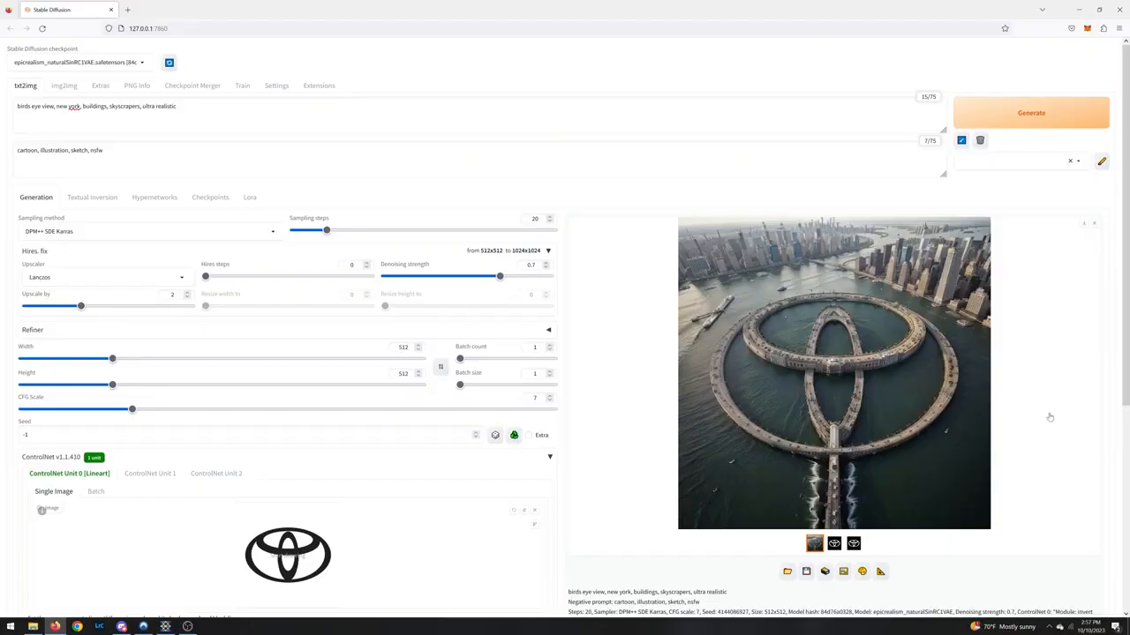
pyautogui.click(927, 426)
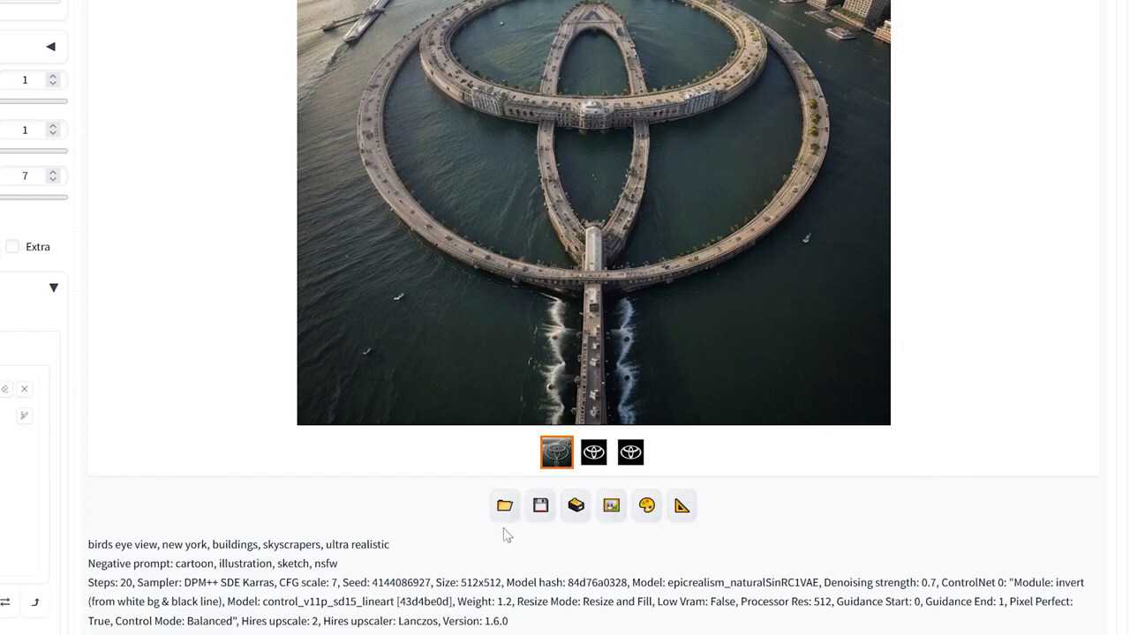
pyautogui.click(504, 507)
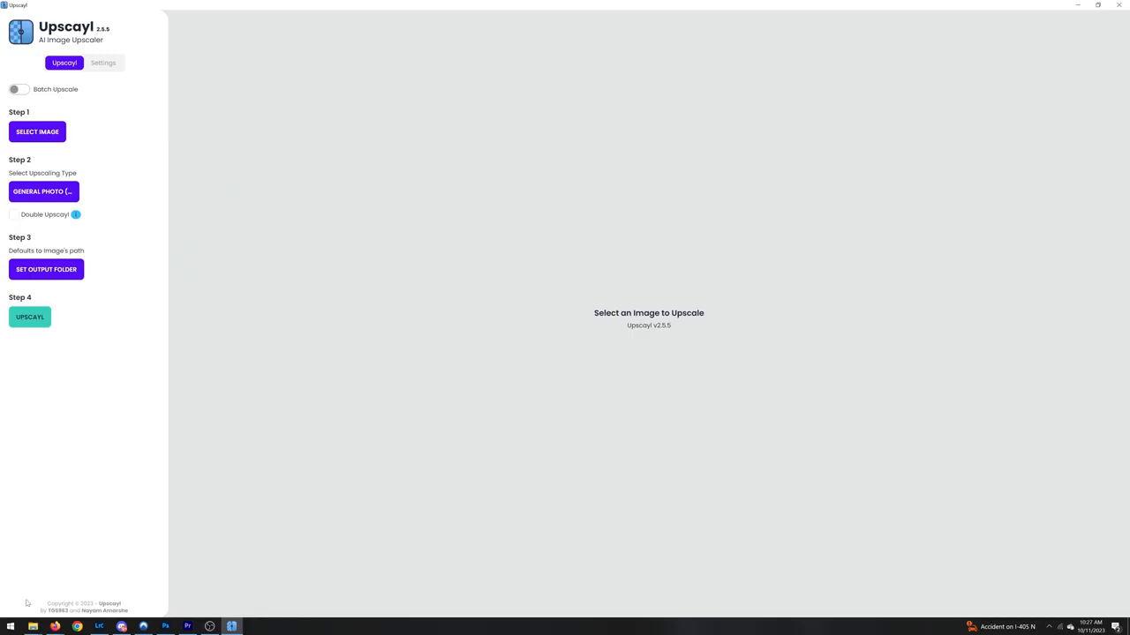
# - Load 7.png from the Image Sequencer folder into Upscayl, upscale it to 4096x4096, and compare it with the original
pyautogui.click(32, 626)
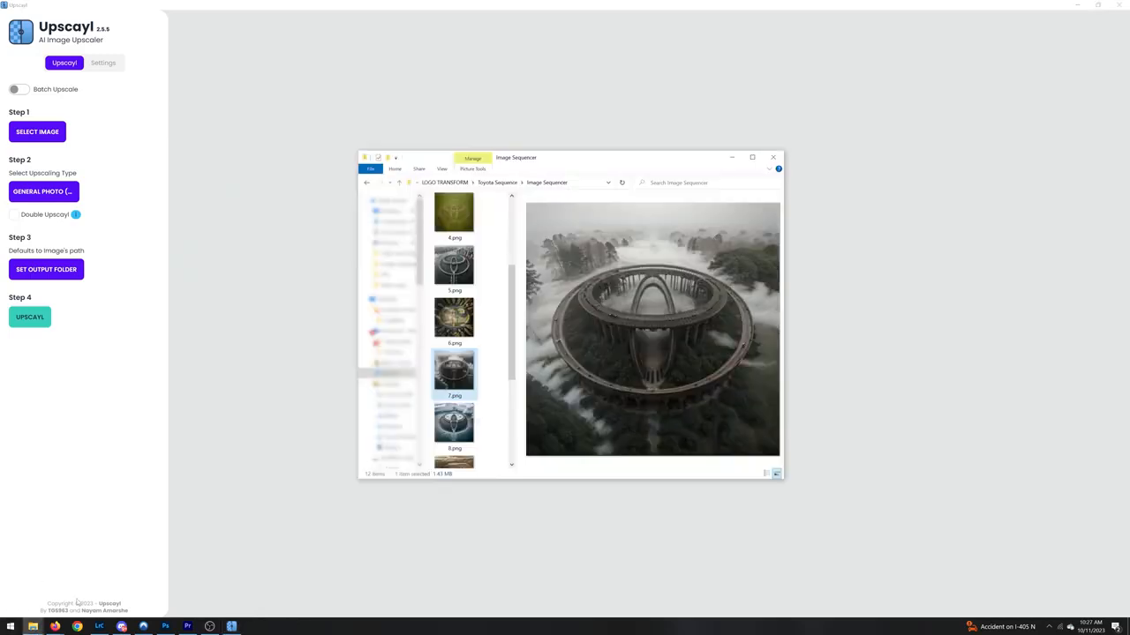
pyautogui.moveTo(452, 372); pyautogui.dragTo(294, 263)
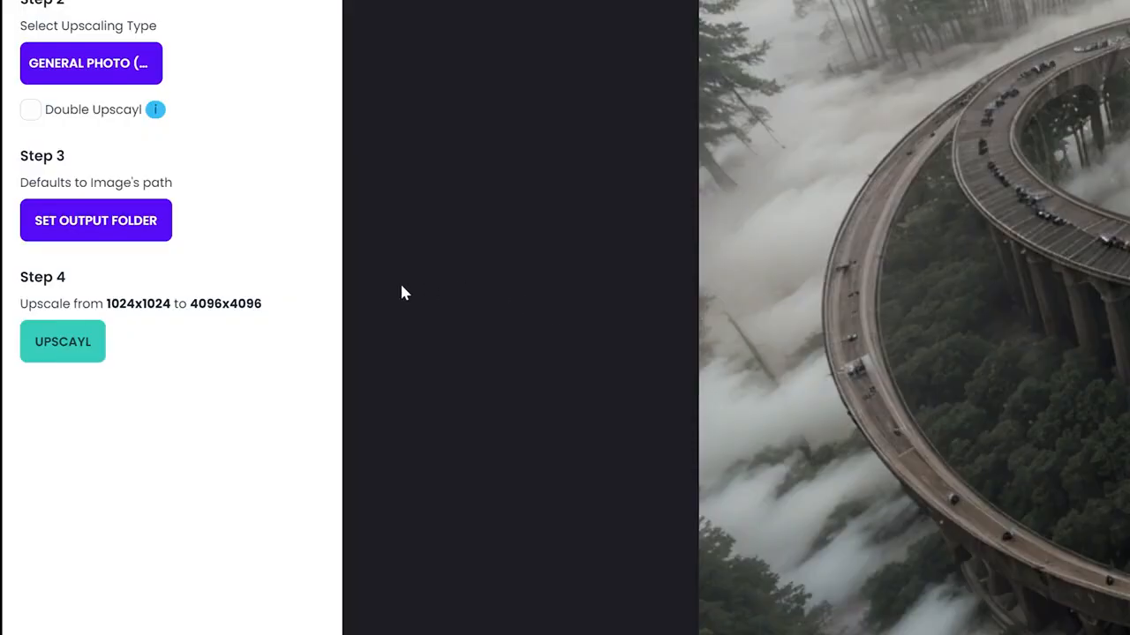
pyautogui.click(64, 357)
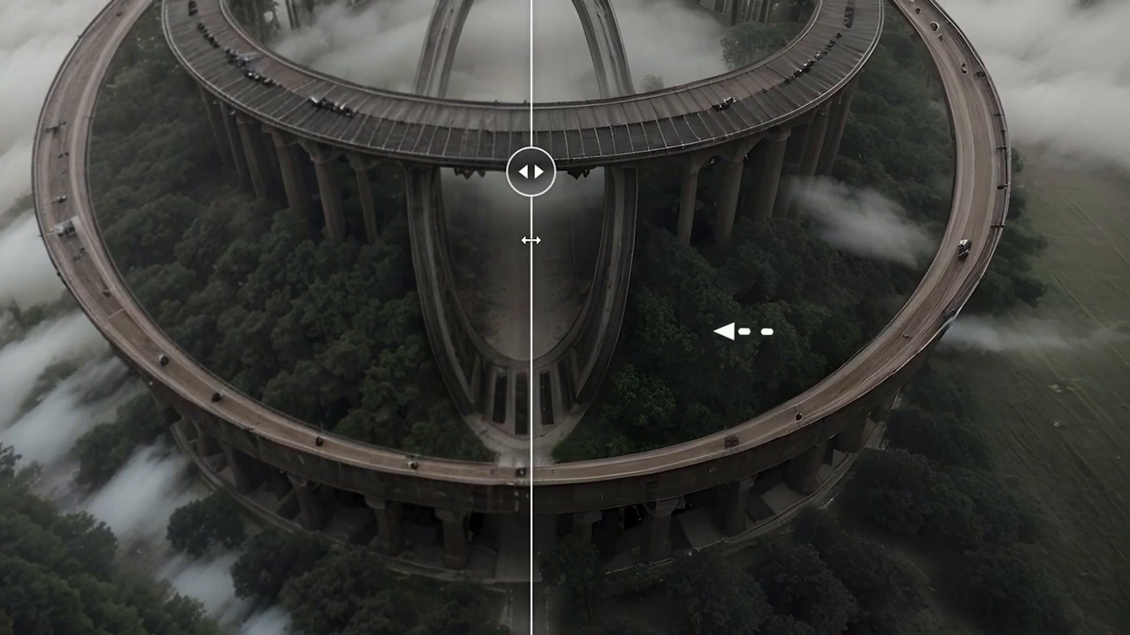
pyautogui.moveTo(531, 239); pyautogui.dragTo(1, 199)
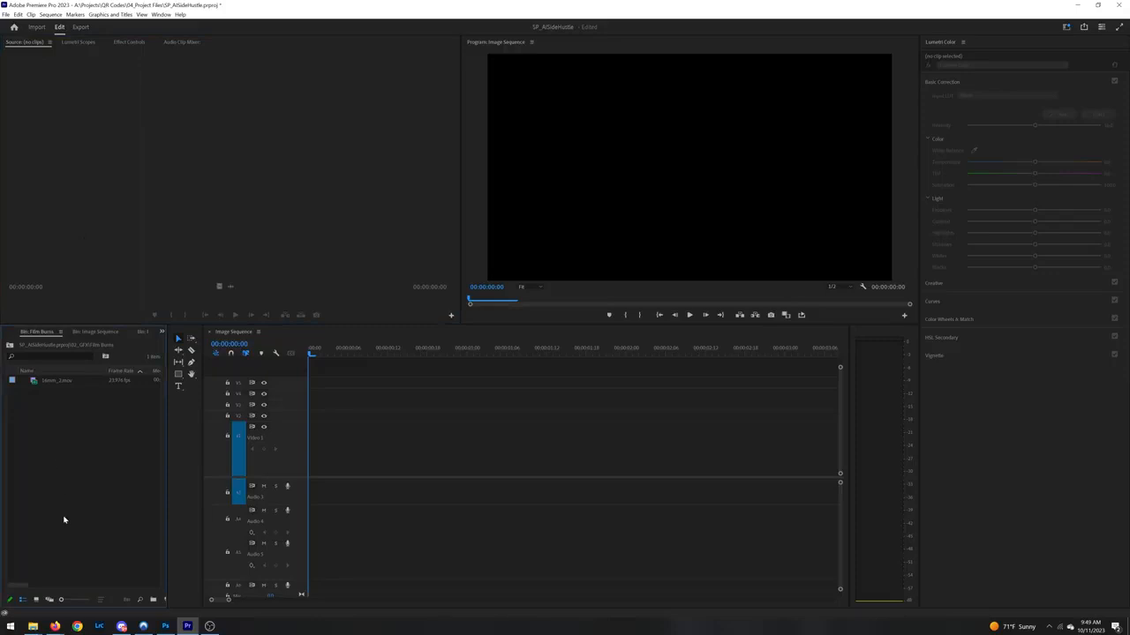
# - Import the images in the Image Sequencer folder into the bin as an image sequence starting from 1.png
pyautogui.rightClick(54, 432)
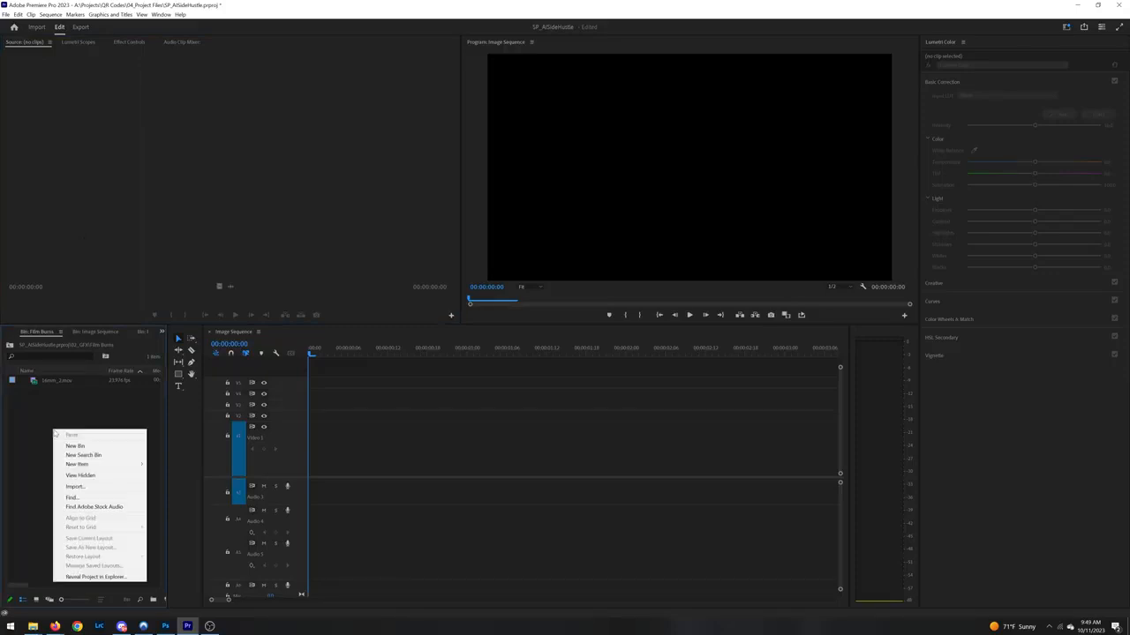
pyautogui.click(96, 489)
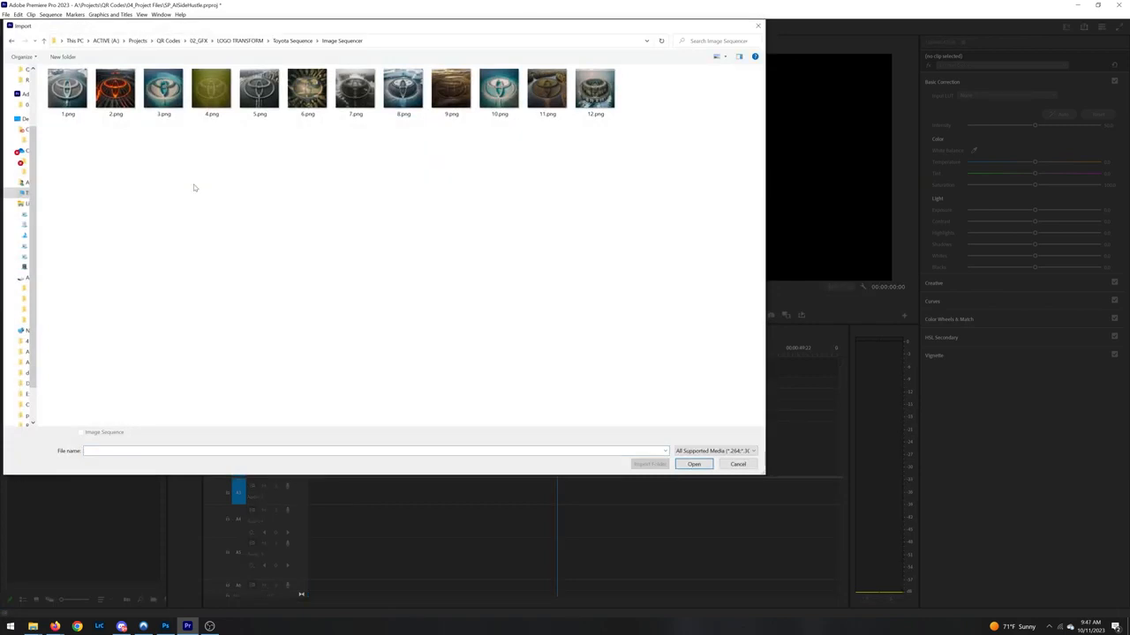
pyautogui.click(69, 90)
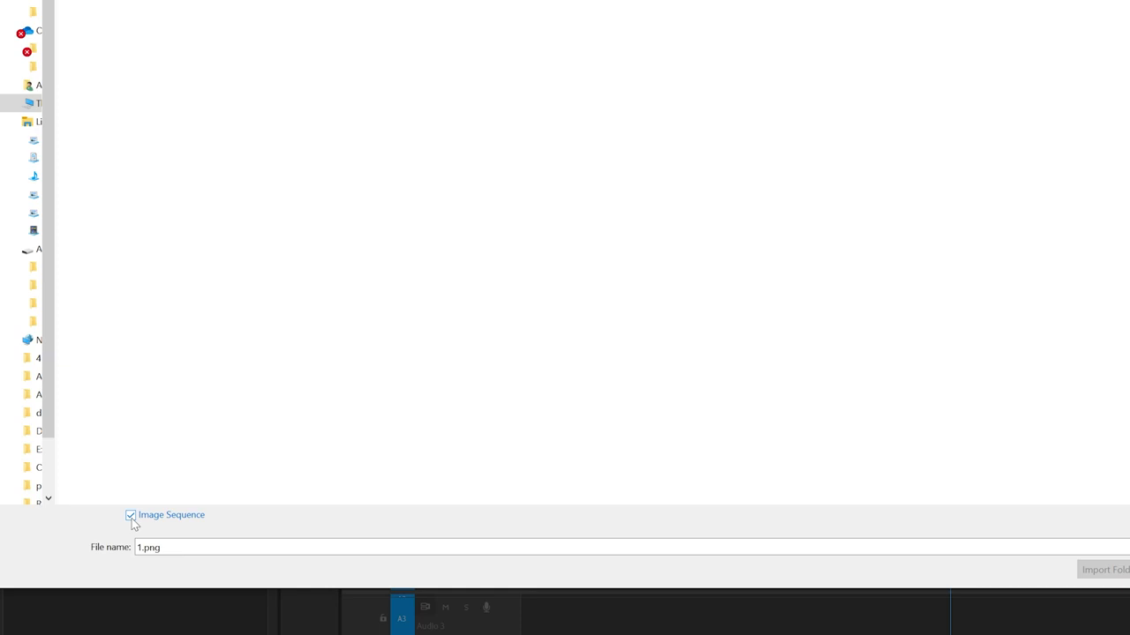
pyautogui.click(715, 505)
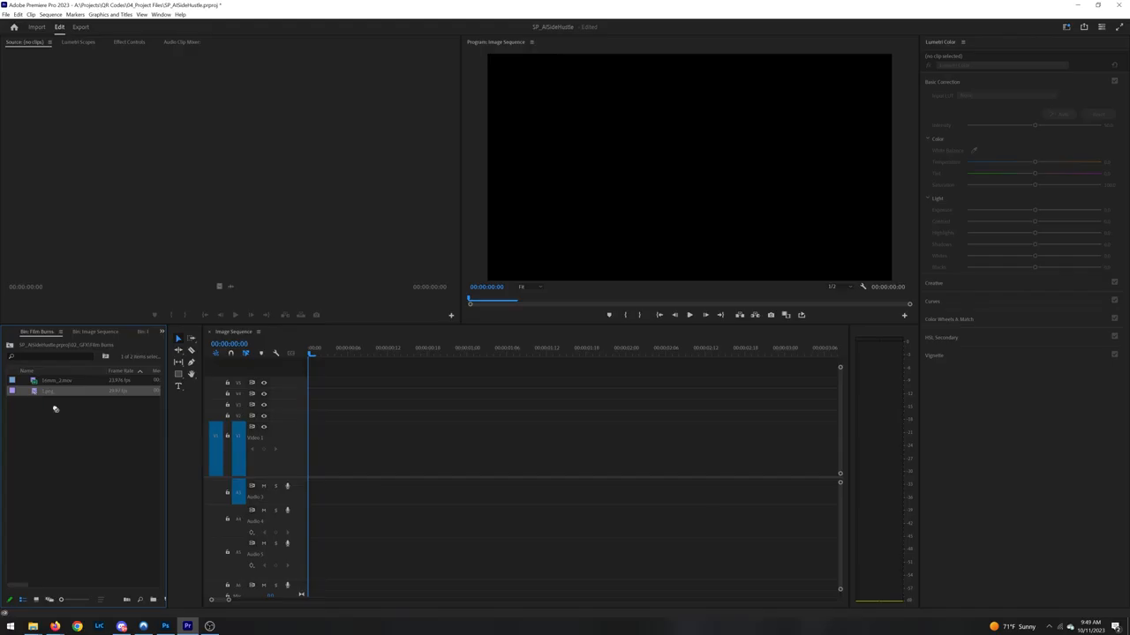
# - Place the imported 1.png sequence at the start of track V1, match the sequence settings to the clip, and play it
pyautogui.moveTo(55, 409); pyautogui.dragTo(309, 455)
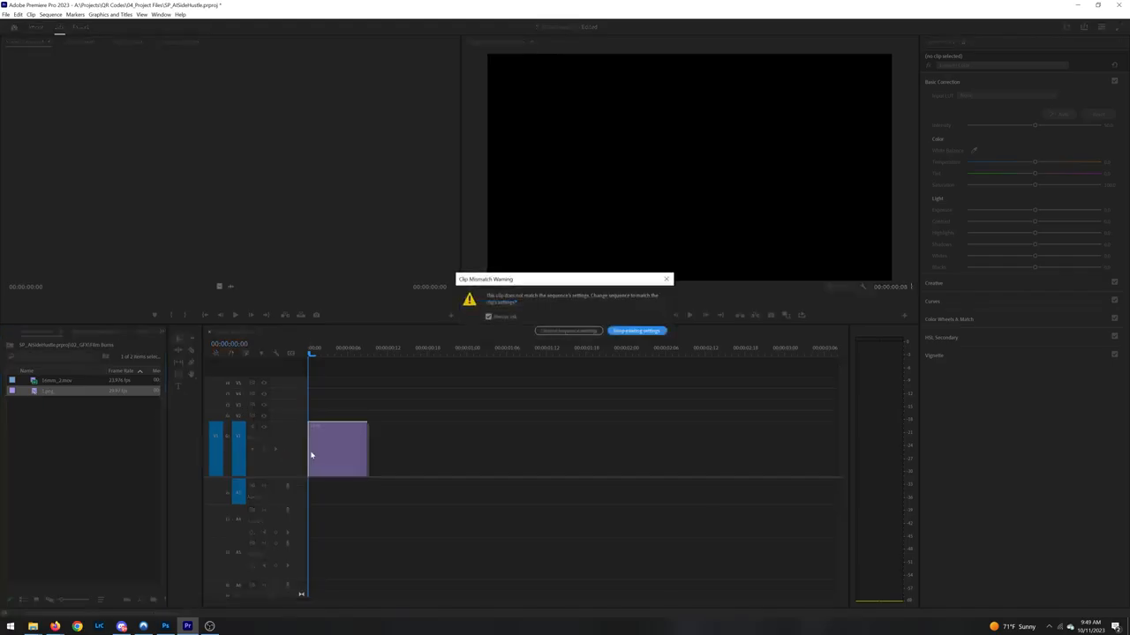
pyautogui.click(555, 333)
pyautogui.press('space')
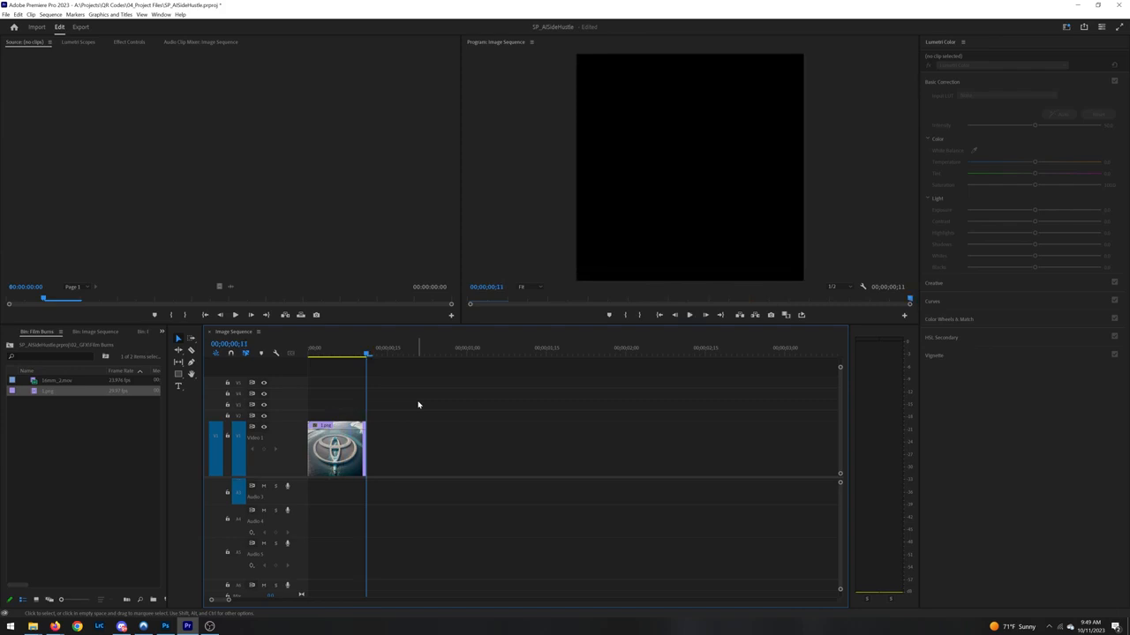
# - Display the clip's Time Remapping speed and slow it down until the clip ends at about 00;00;01;14
pyautogui.rightClick(311, 428)
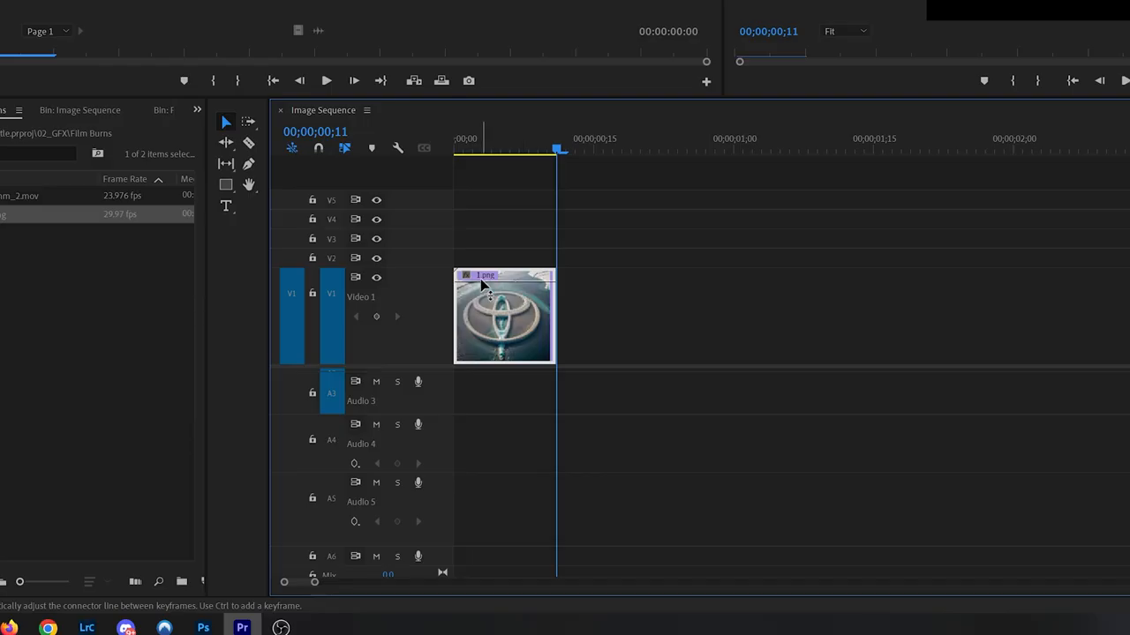
pyautogui.moveTo(543, 322)
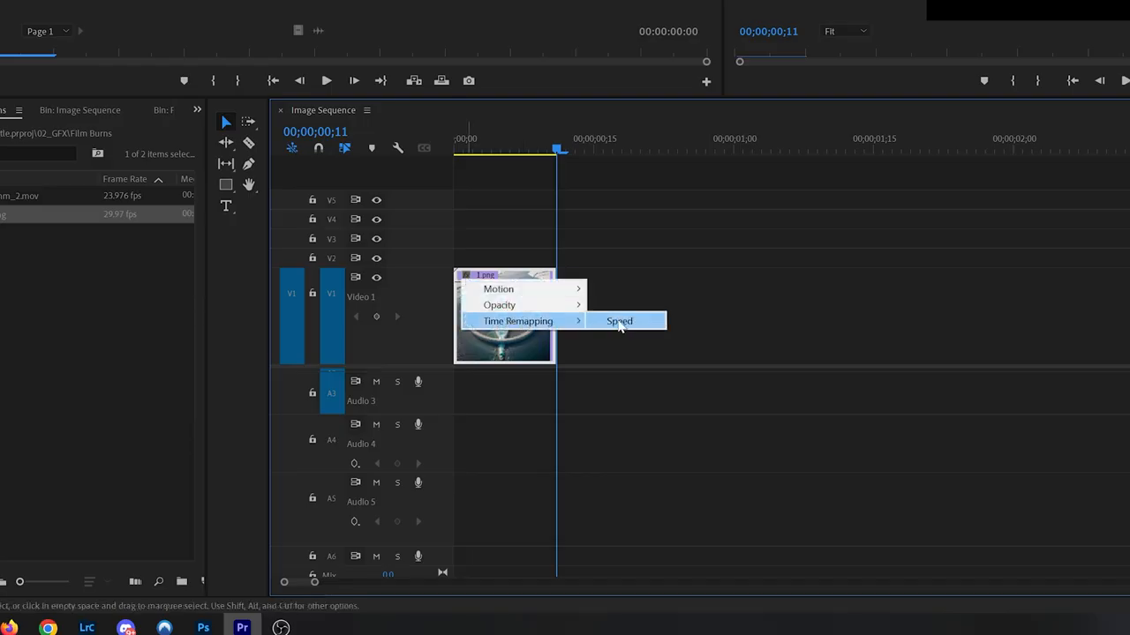
pyautogui.click(618, 322)
pyautogui.click(456, 141)
pyautogui.moveTo(505, 316); pyautogui.dragTo(505, 323)
pyautogui.moveTo(335, 468); pyautogui.dragTo(336, 469)
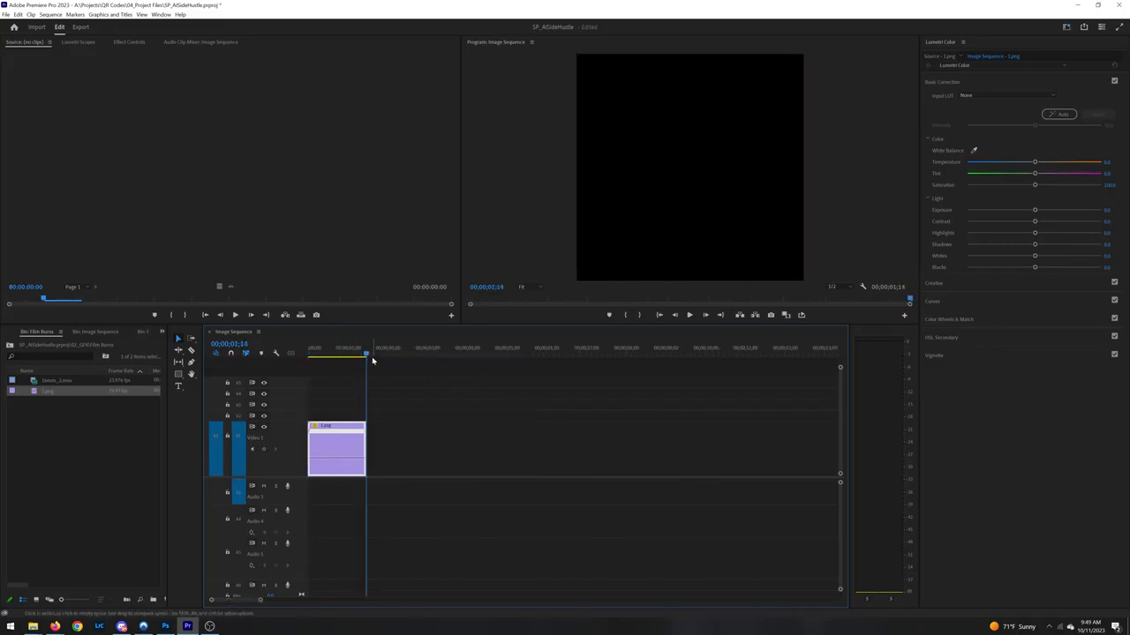
# - Paste copies of the slowed clip to make three back-to-back, play them, and return the playhead to the start
pyautogui.hotkey('ctrl', 'v')
pyautogui.press('space')
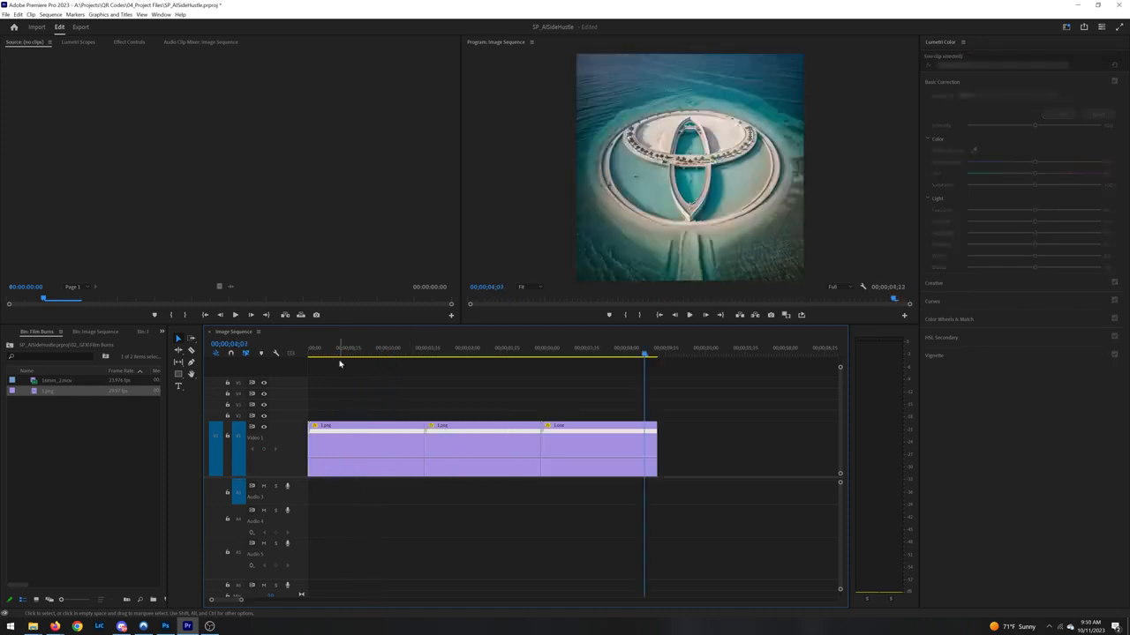
pyautogui.click(309, 350)
pyautogui.moveTo(338, 381); pyautogui.dragTo(379, 386)
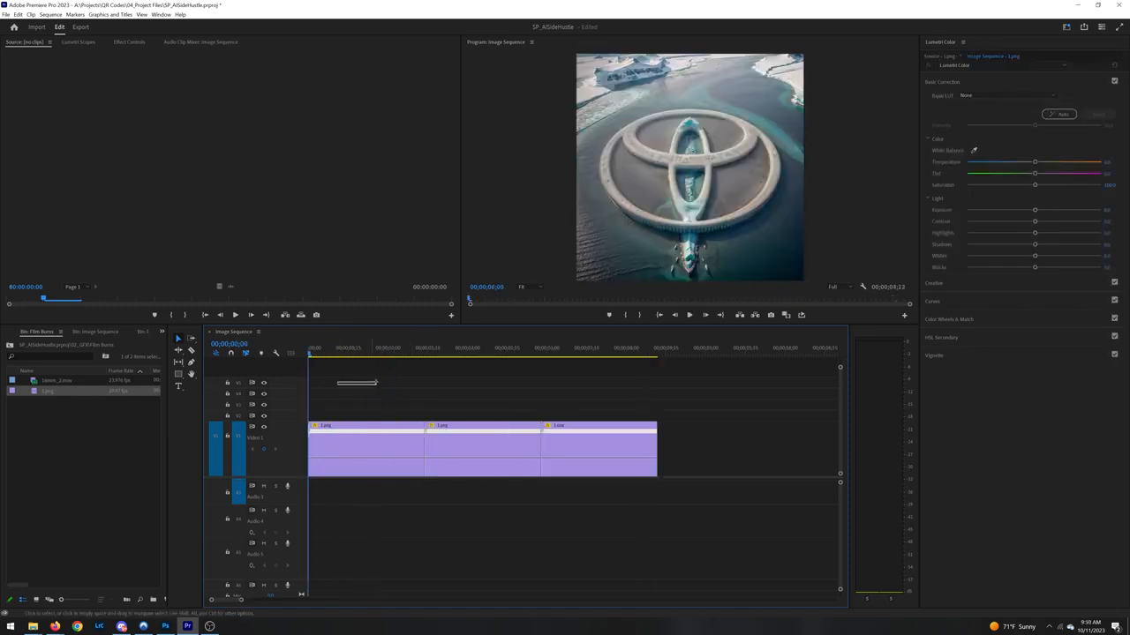
# - Overlay the film burn video on track V2 above the image clips and change its blend mode
pyautogui.click(45, 459)
pyautogui.doubleClick(34, 381)
pyautogui.moveTo(218, 286); pyautogui.dragTo(305, 416)
pyautogui.click(322, 414)
pyautogui.click(139, 41)
pyautogui.click(166, 179)
pyautogui.click(175, 242)
pyautogui.click(37, 43)
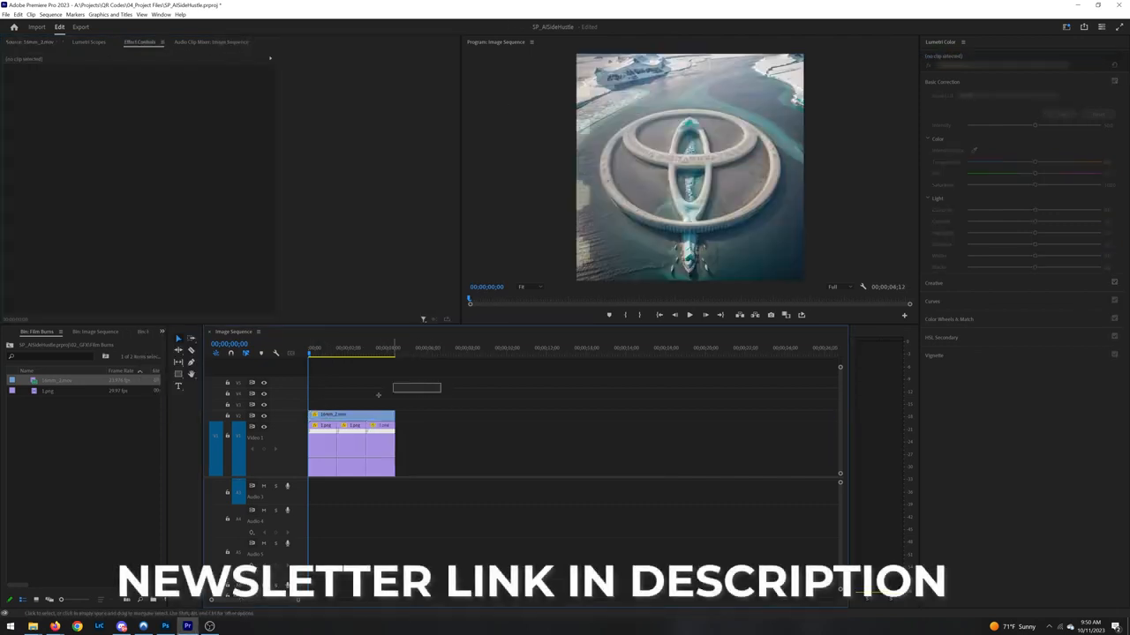
# - Nest the film burn and all image clips together under the name Sequencer
pyautogui.moveTo(377, 395); pyautogui.dragTo(311, 453)
pyautogui.rightClick(362, 415)
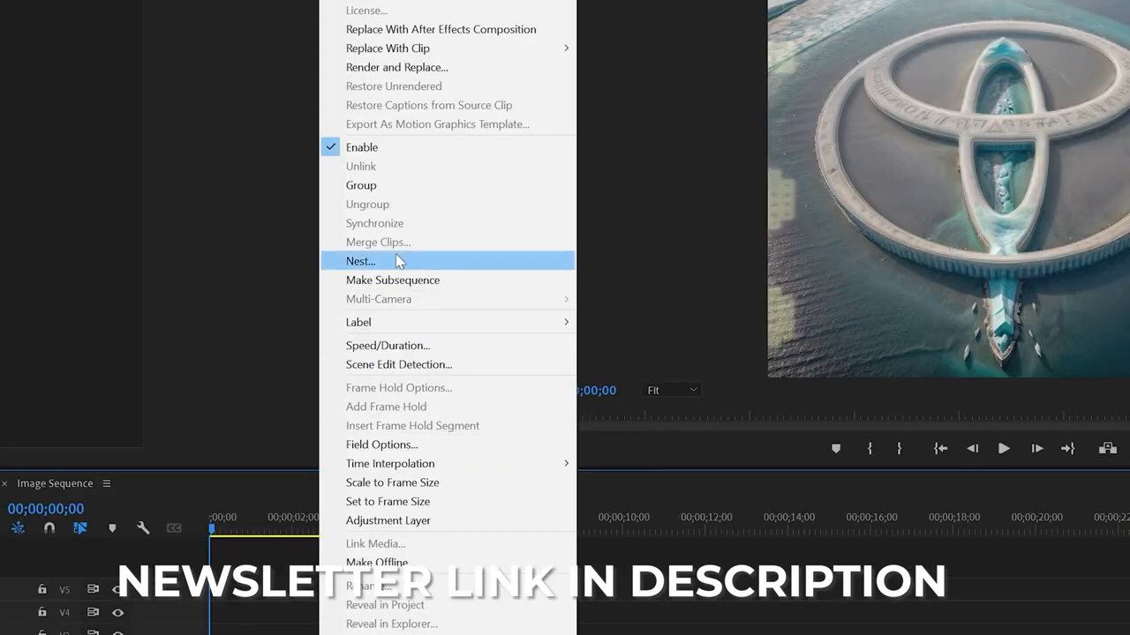
pyautogui.click(393, 225)
pyautogui.write('Sequencer')
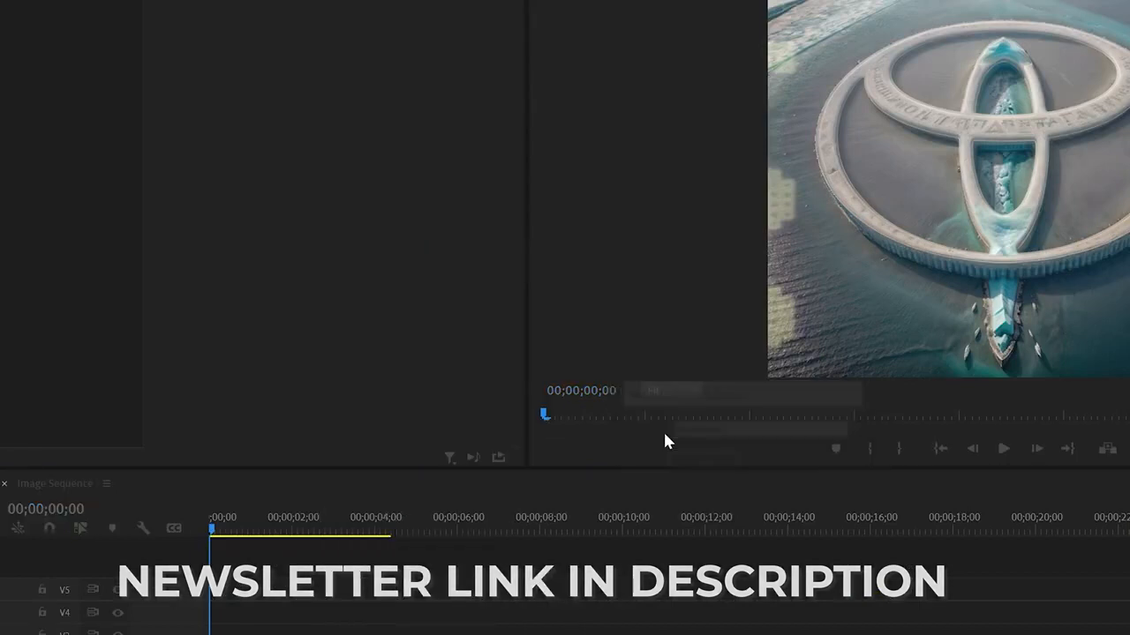
pyautogui.press('Return')
# - Animate the nested clip's Scale with keyframes between its beginning and a later point, and play it back
pyautogui.click(21, 97)
pyautogui.moveTo(321, 353); pyautogui.dragTo(653, 383)
pyautogui.moveTo(142, 96); pyautogui.dragTo(150, 96)
pyautogui.press('space')
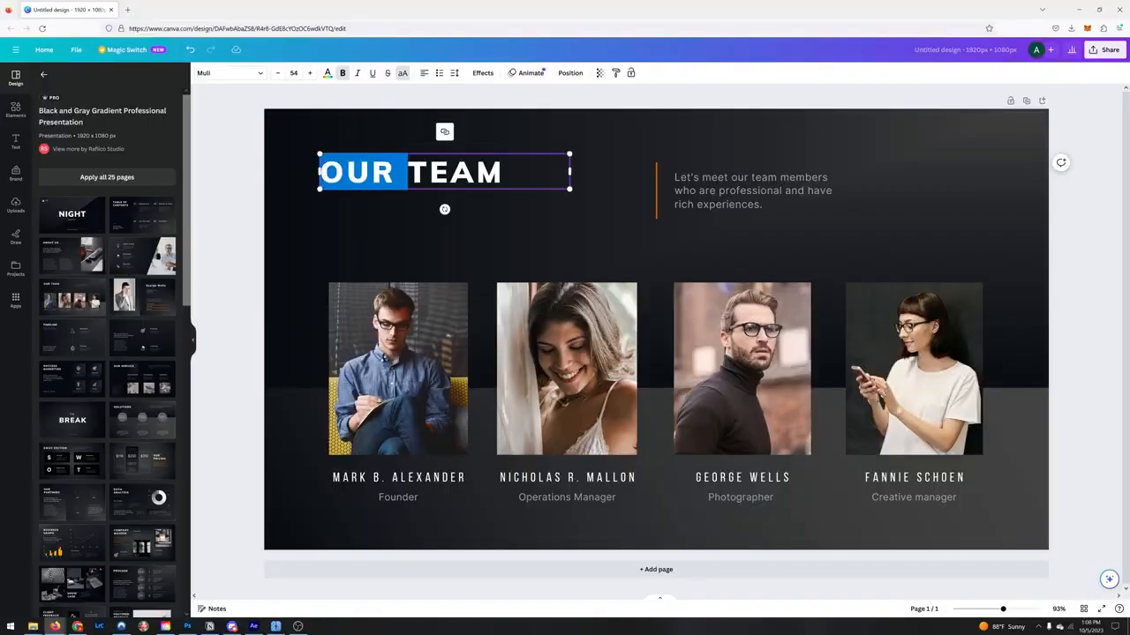
# - In Canva, replace the slide heading with CUSTOM LOGO TRANSFORMATION
pyautogui.hotkey('ctrl', 'a')
pyautogui.write('CUSTOM LOGO TRANSOFRMATIO')
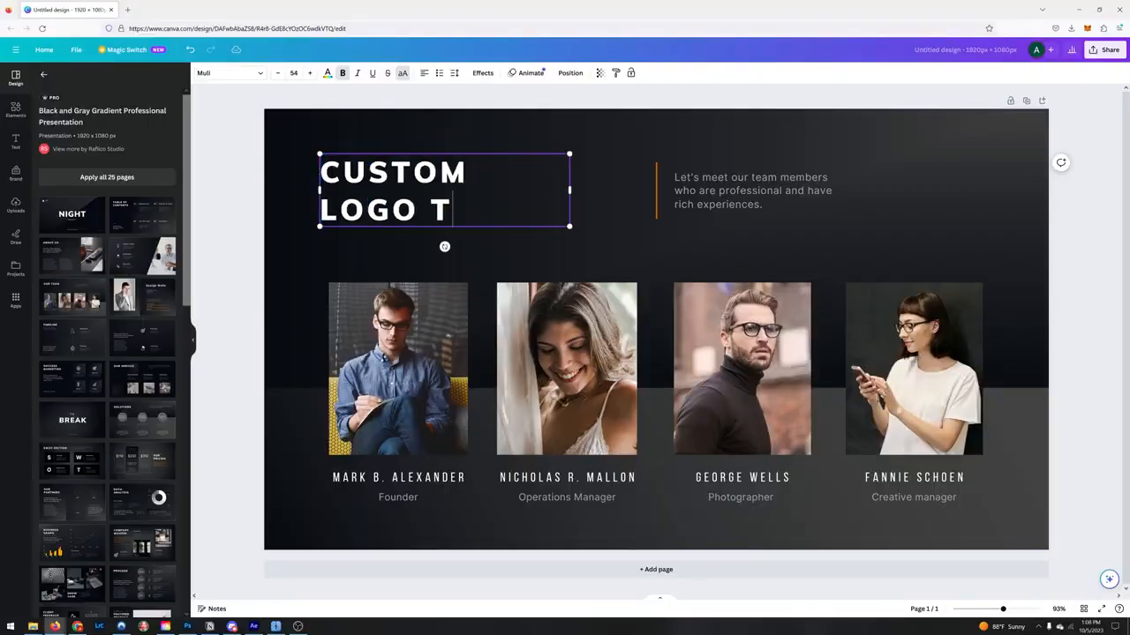
pyautogui.press('BackSpace')
pyautogui.press('BackSpace')
pyautogui.press('BackSpace')
pyautogui.press('BackSpace')
pyautogui.press('BackSpace')
pyautogui.press('BackSpace')
pyautogui.press('BackSpace')
pyautogui.press('BackSpace')
pyautogui.write('FORMATION')
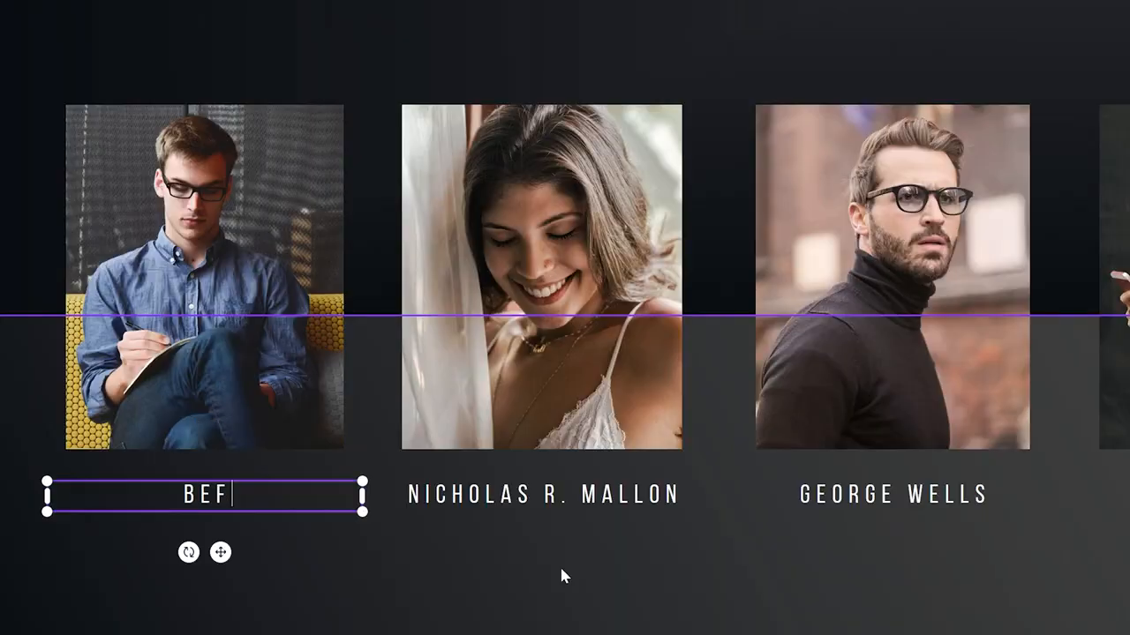
# - Change the name captions under the first two photos to BEFORE and AFTER
pyautogui.write('ORE')
pyautogui.doubleClick(542, 498)
pyautogui.hotkey('ctrl', 'a')
pyautogui.write('AFD')
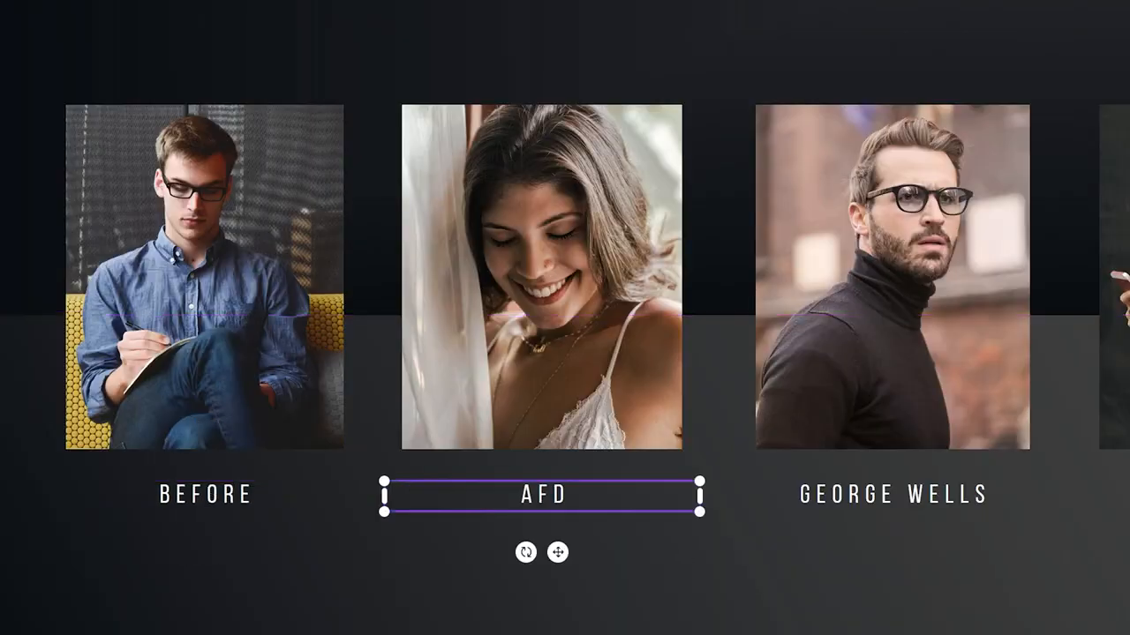
pyautogui.press('BackSpace')
pyautogui.write('TER')
pyautogui.press('Escape')
# - Move the AFTER and BEFORE captions slightly lower, and select the third photo
pyautogui.click(542, 499)
pyautogui.moveTo(543, 498); pyautogui.dragTo(543, 508)
pyautogui.click(205, 494)
pyautogui.moveTo(205, 494); pyautogui.dragTo(205, 507)
pyautogui.click(891, 276)
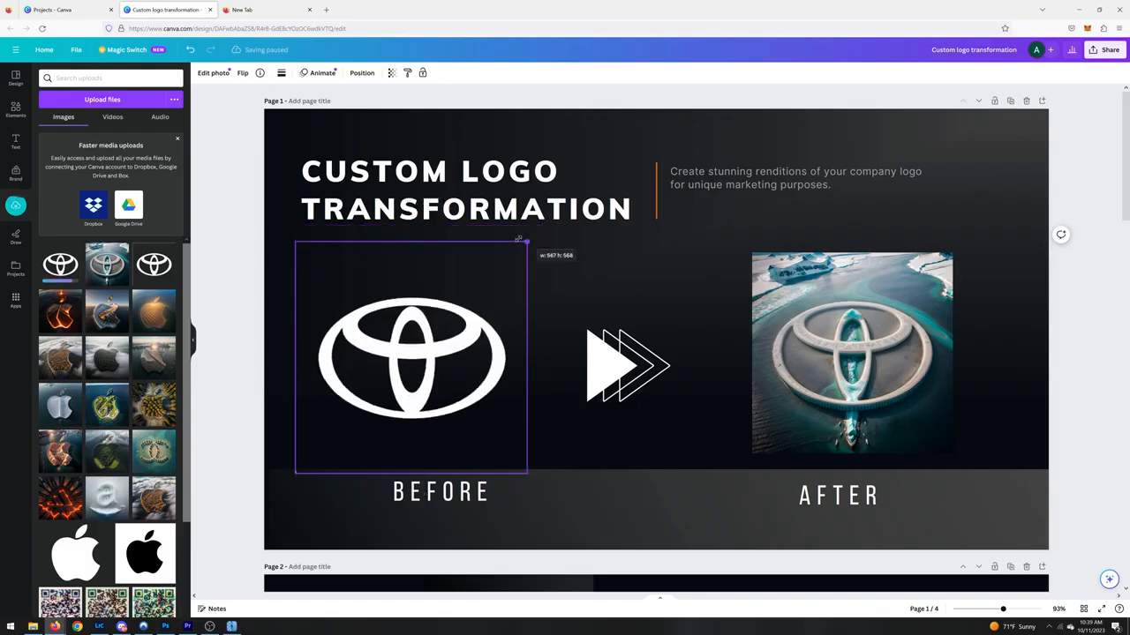
# - Shrink the white Toyota logo on page 1 and reposition it above the BEFORE caption
pyautogui.moveTo(519, 239); pyautogui.dragTo(500, 256)
pyautogui.moveTo(433, 322); pyautogui.dragTo(452, 312)
pyautogui.click(231, 116)
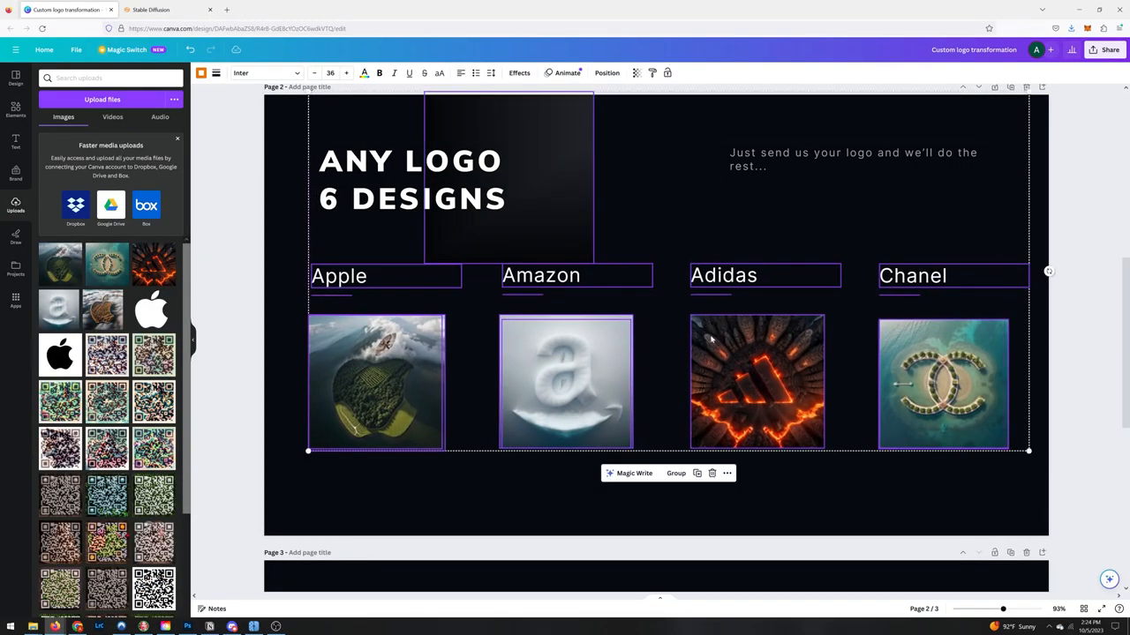
# - Scale down the first Apple logo image on the WIDE VARIETY OF LANDSCAPES page to match the grid
pyautogui.click(621, 505)
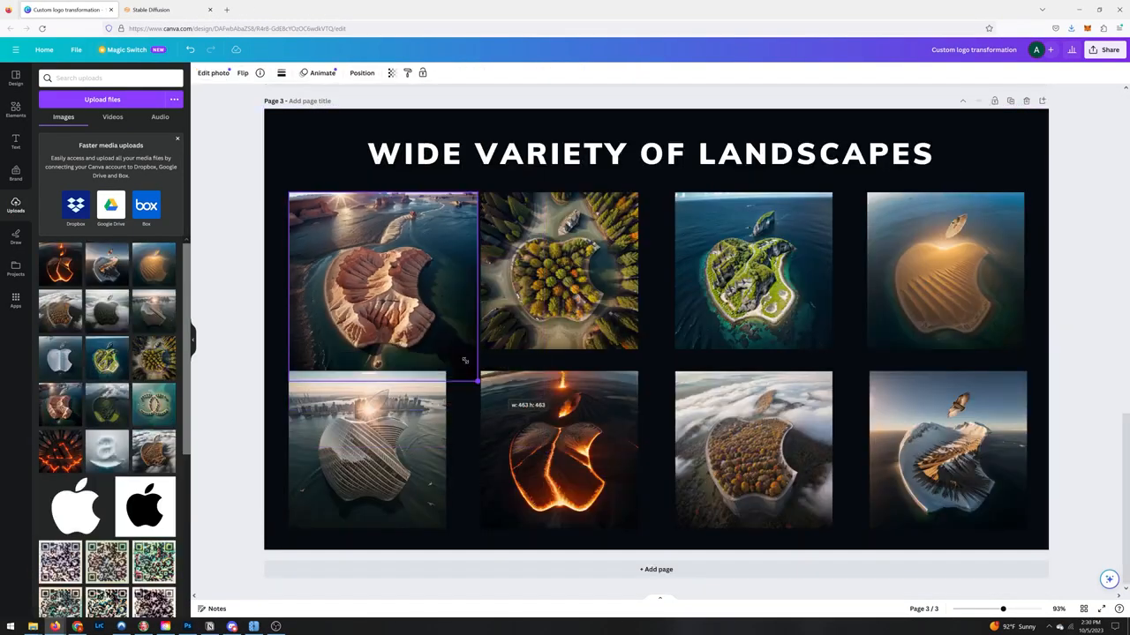
pyautogui.moveTo(480, 377); pyautogui.dragTo(458, 350)
pyautogui.moveTo(455, 343); pyautogui.dragTo(453, 344)
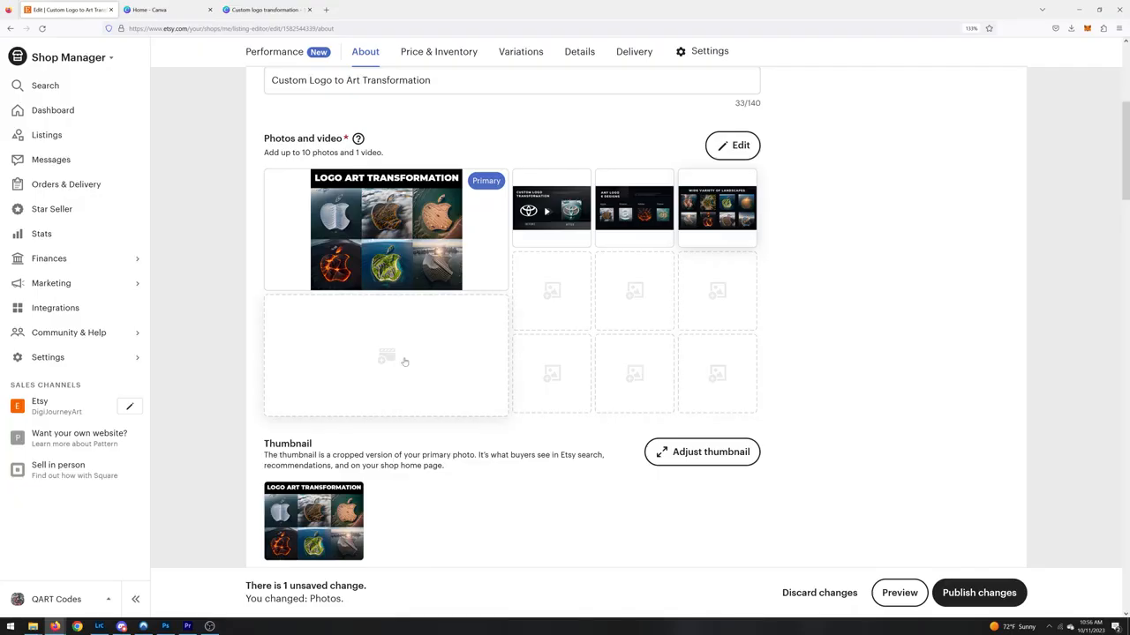
# - Add the video file to the Etsy listing Custom Logo to Art Transformation and browse the listing's images
pyautogui.click(405, 361)
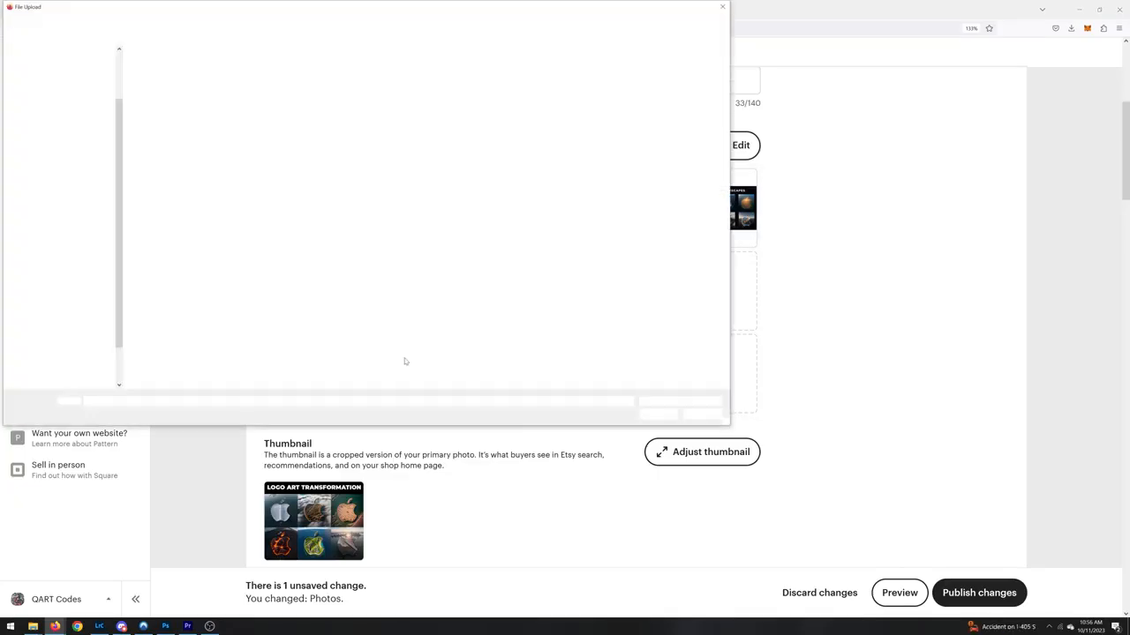
pyautogui.doubleClick(154, 82)
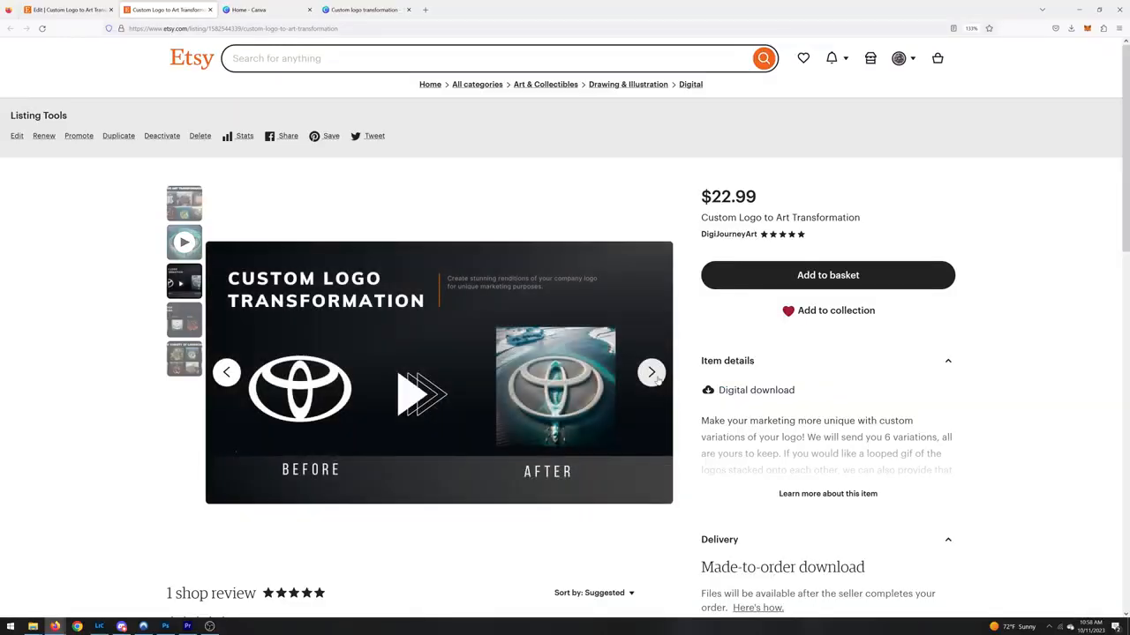
pyautogui.click(655, 375)
pyautogui.click(655, 375)
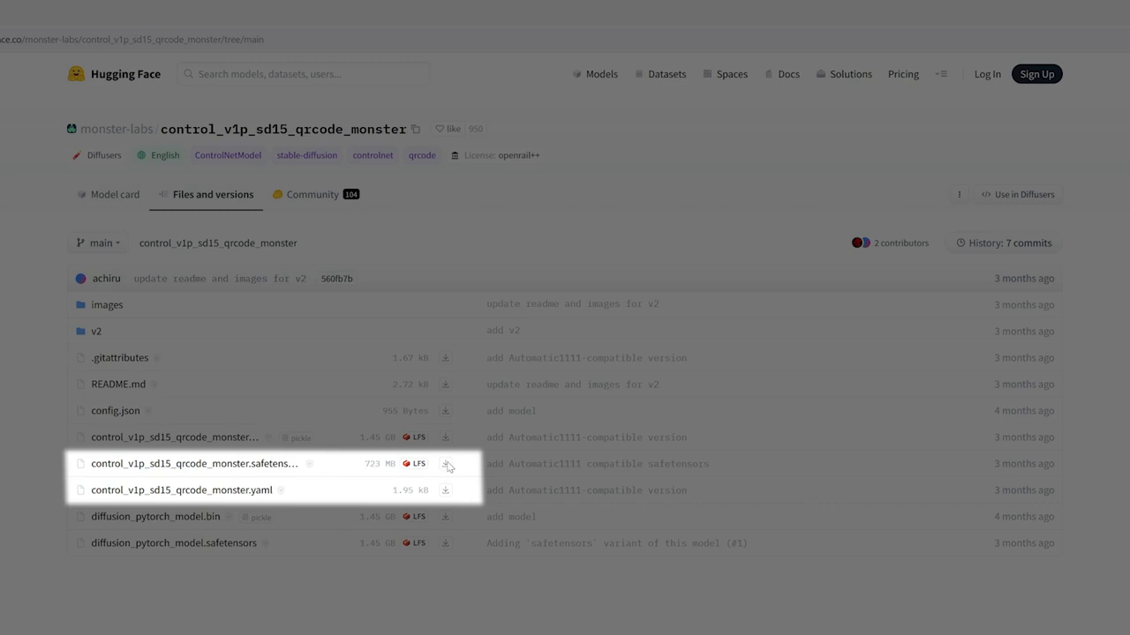
# - Download control_v1p_sd15_qrcode_monster.safetensors from Hugging Face and save the Realistic Vision V5.1 checkpoint from Civitai in A1111's Models > StableDiffusion folder
pyautogui.click(446, 465)
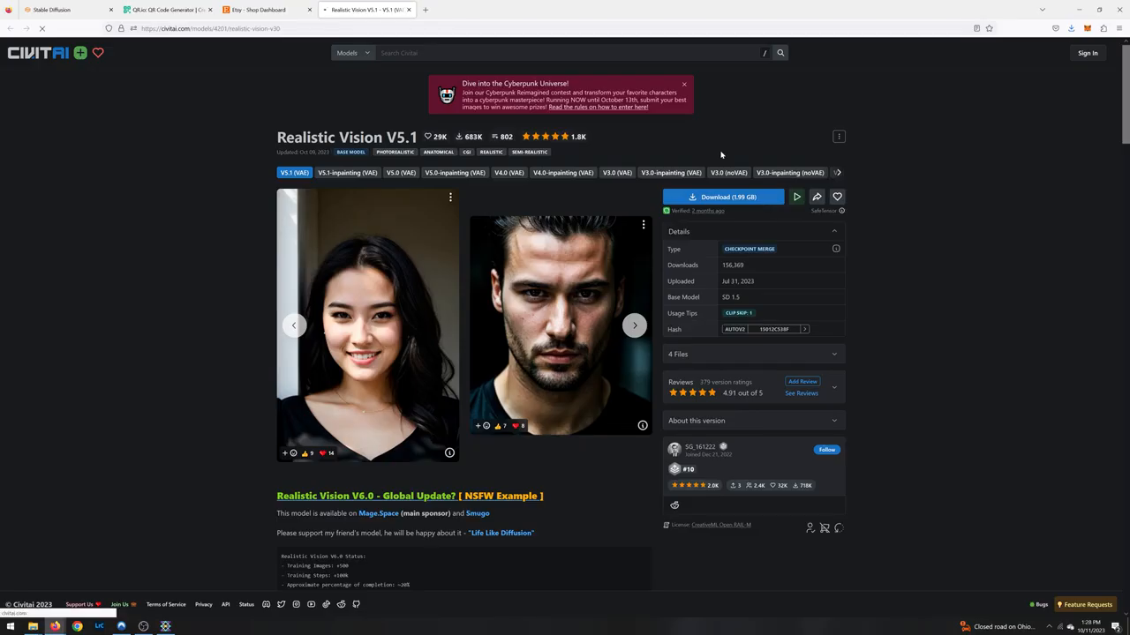
pyautogui.click(755, 196)
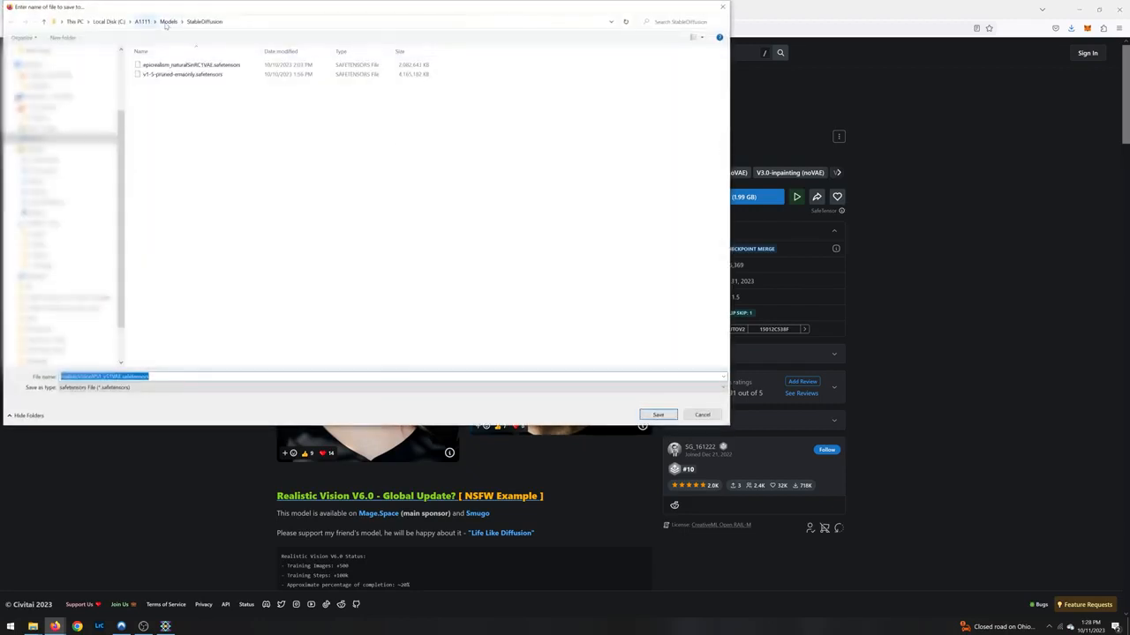
pyautogui.click(644, 415)
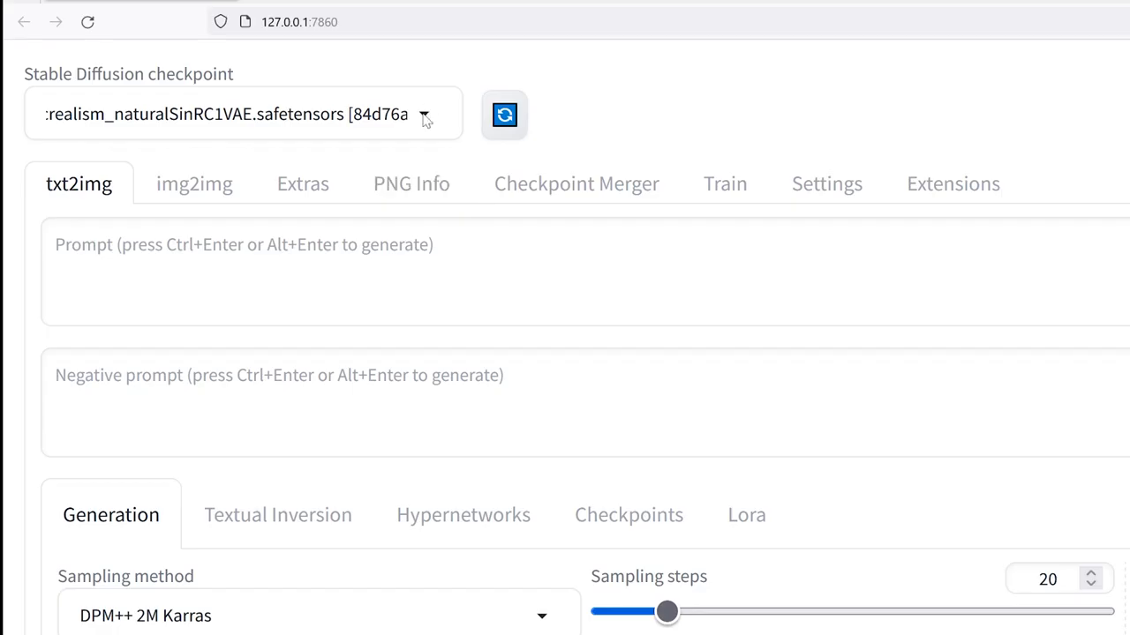
# - In Stable Diffusion, select the realisticVisionV51_v51VAE checkpoint and the DPM++ 2M Karras sampling method
pyautogui.click(424, 120)
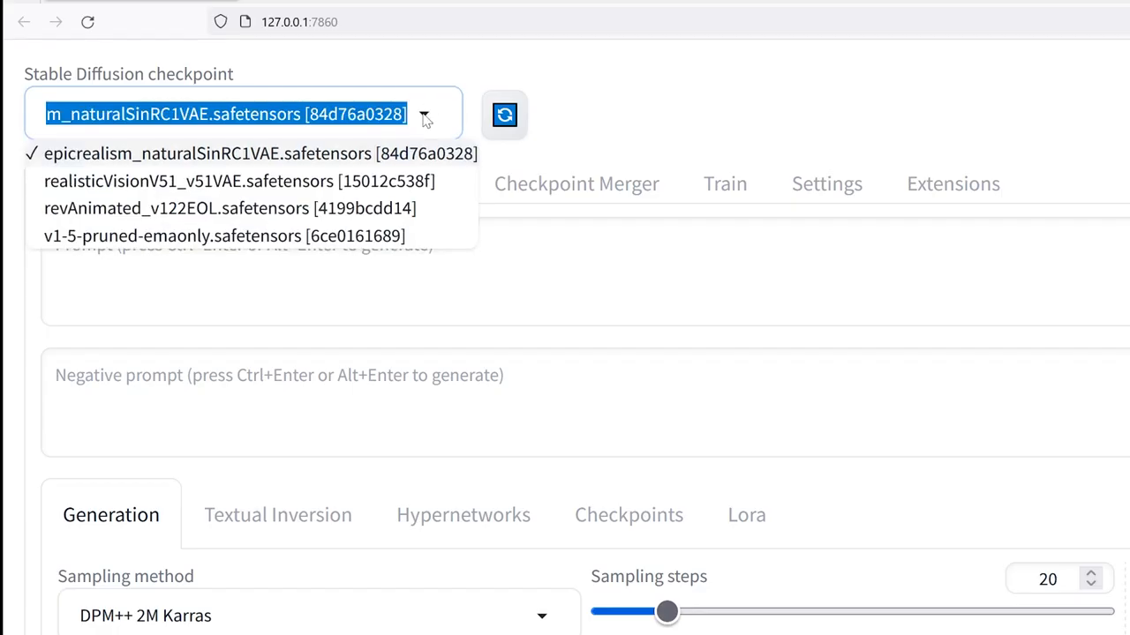
pyautogui.click(226, 183)
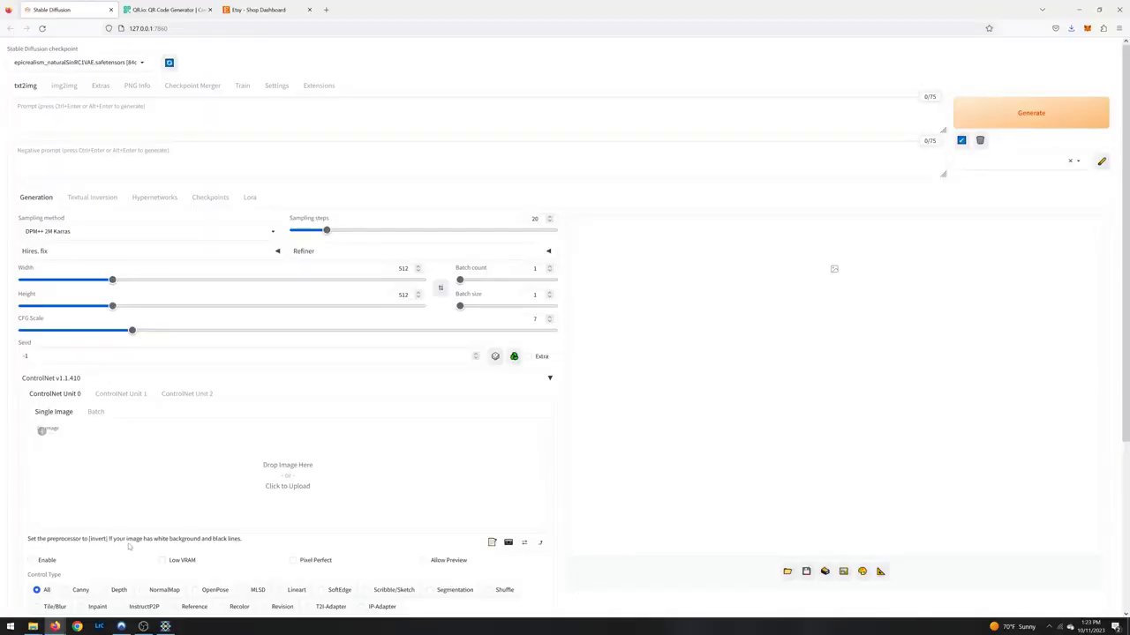
pyautogui.click(309, 143)
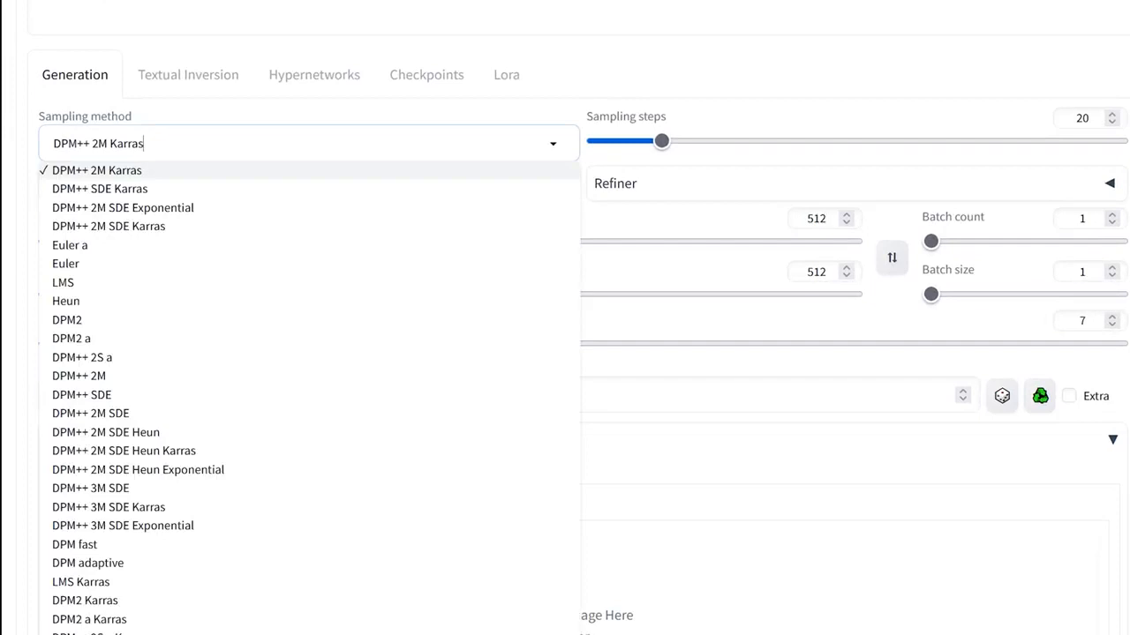
pyautogui.click(171, 175)
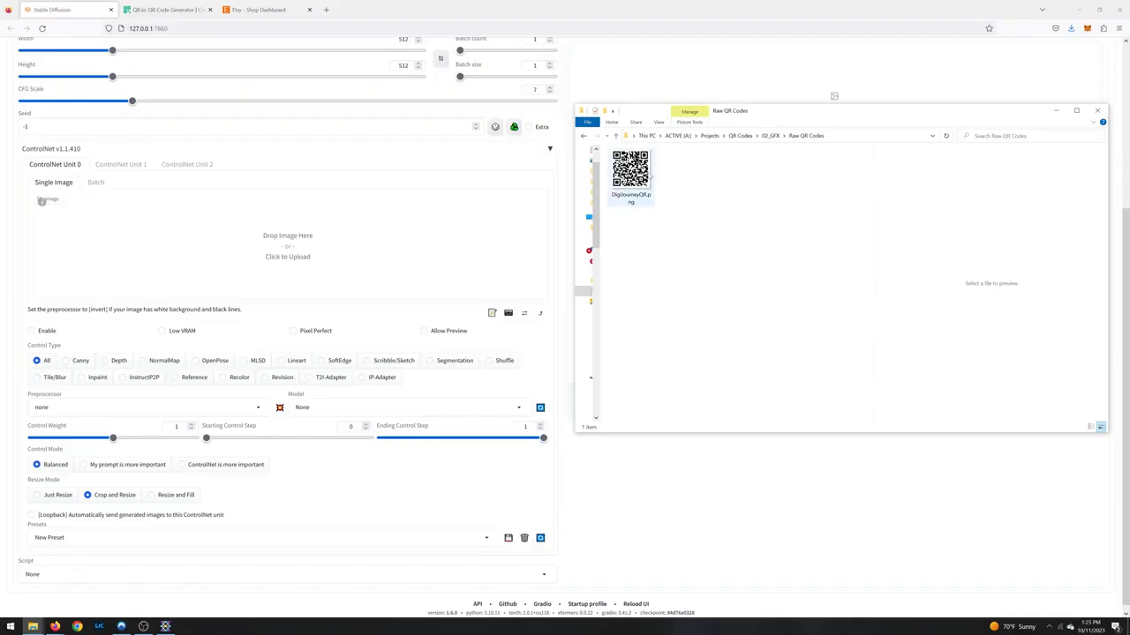
# - Load DigiJourneyQR.png into ControlNet Unit 0 and enable the unit with the control_v1p_sd15_qrcode_monster model
pyautogui.moveTo(649, 175); pyautogui.dragTo(284, 259)
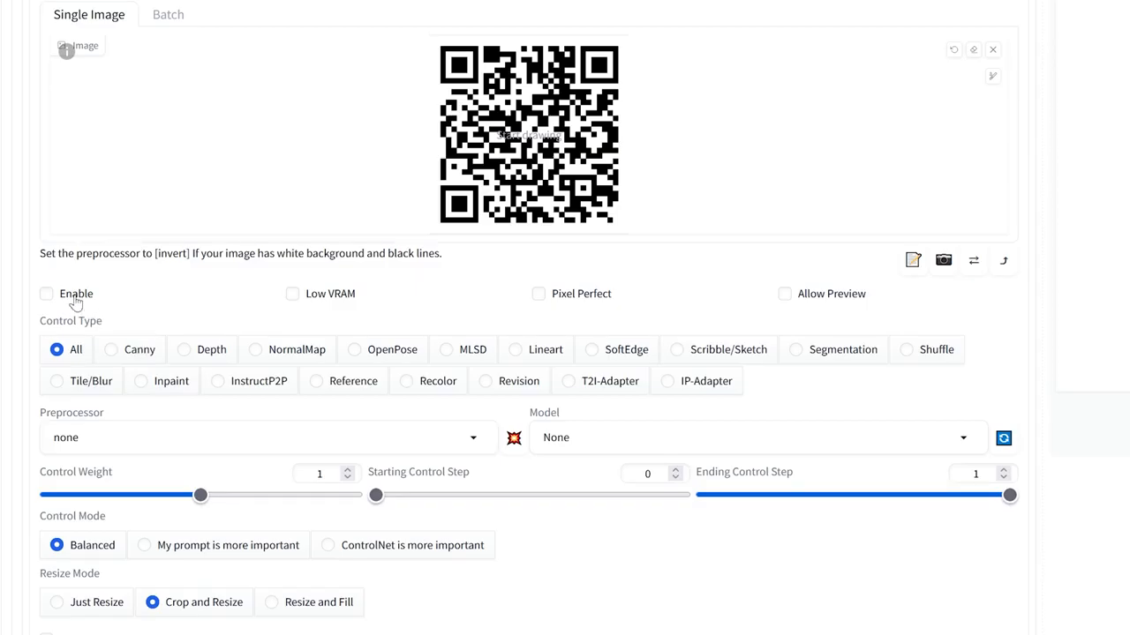
pyautogui.click(75, 297)
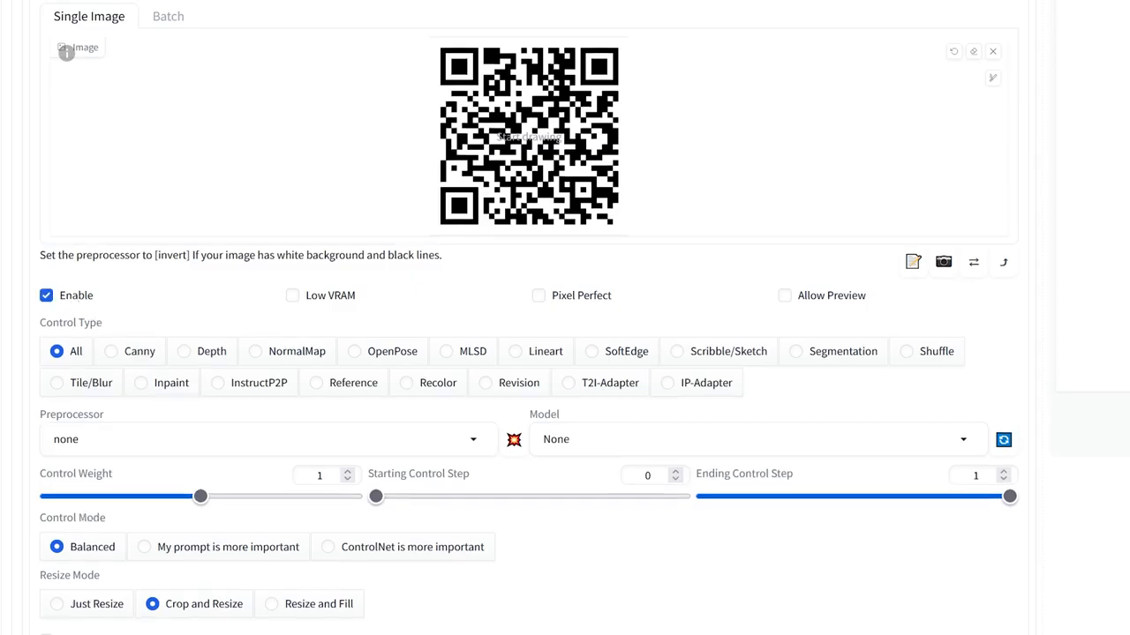
pyautogui.click(757, 440)
pyautogui.click(698, 414)
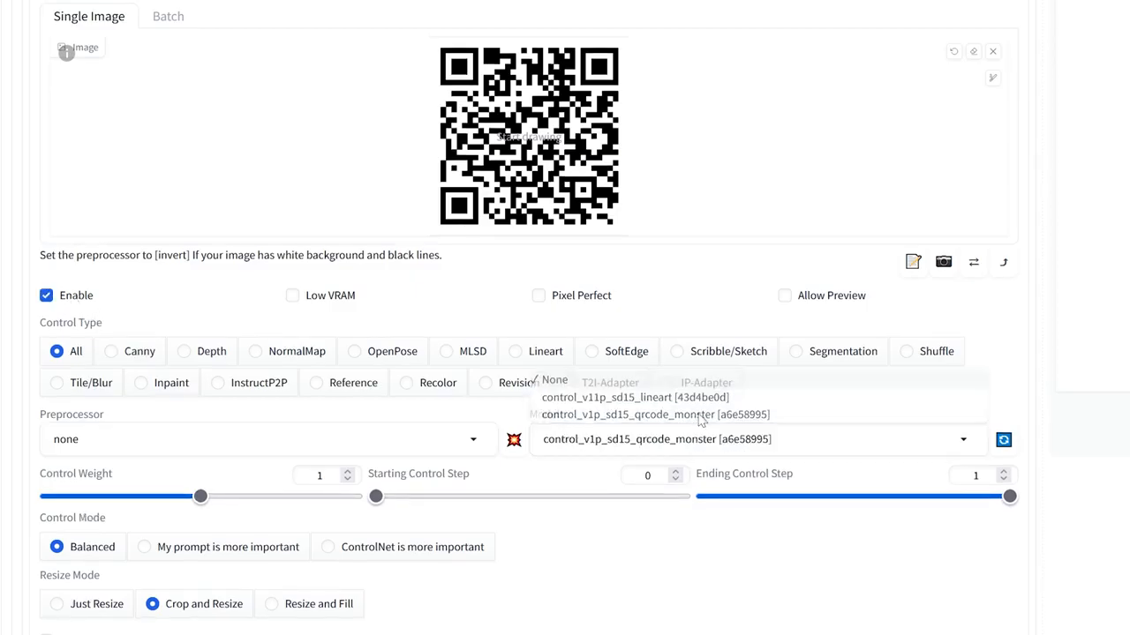
# - Set the ControlNet preprocessor to invert and lower the ending control step to about 0.76
pyautogui.click(474, 440)
pyautogui.click(135, 2)
pyautogui.scroll(-1, 530, 318)
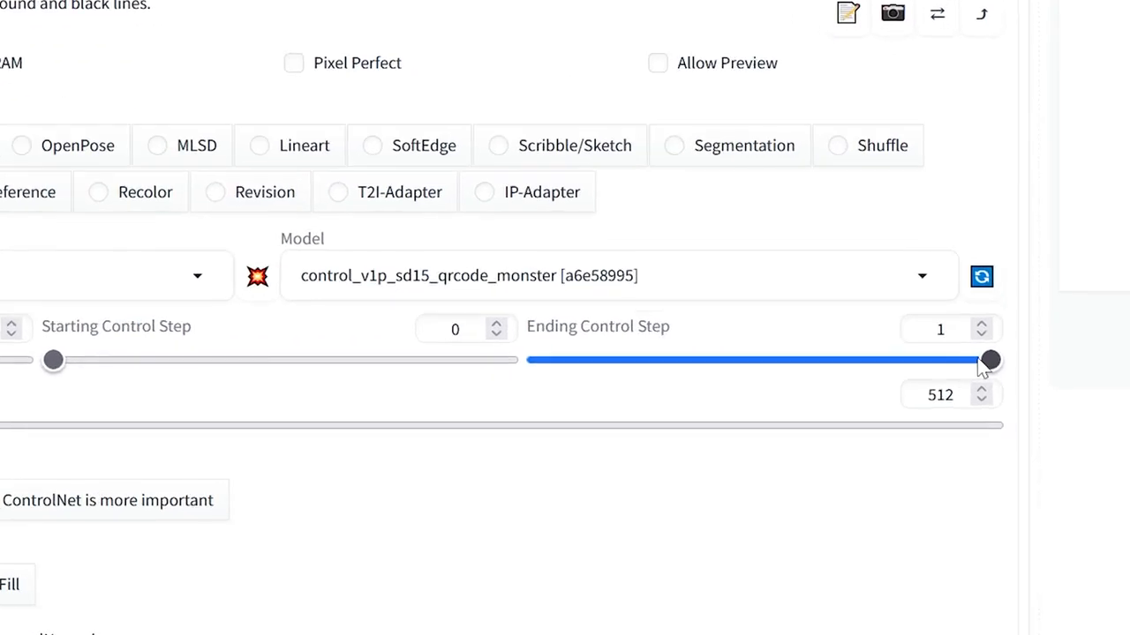
pyautogui.moveTo(977, 362); pyautogui.dragTo(877, 376)
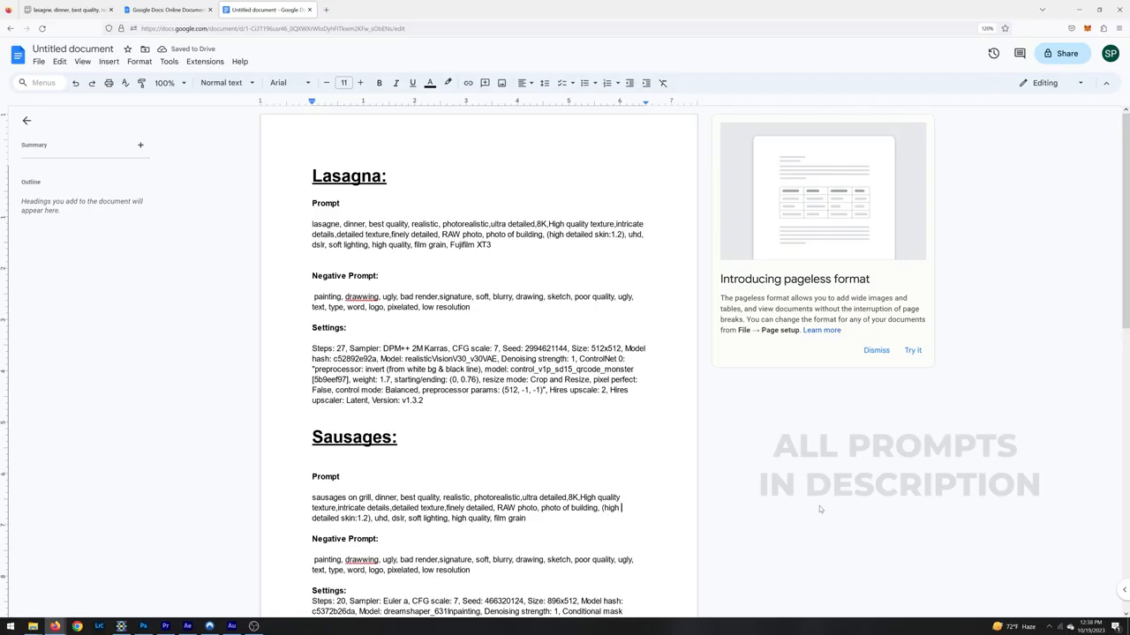
# - Copy the Lasagna prompt and negative prompt from the Google Docs document into Stable Diffusion's txt2img and generate the image
pyautogui.moveTo(492, 244); pyautogui.dragTo(312, 224)
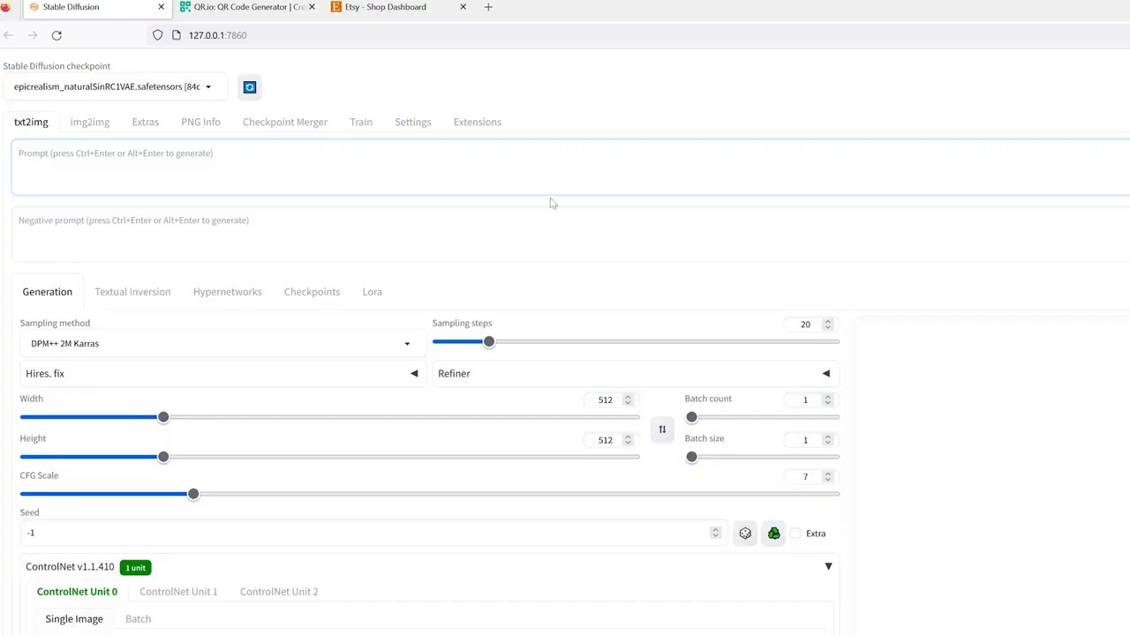
pyautogui.write('lasagne, dinner, best quality, realistic, photorealistic,ultra detailed,8K,High quality texture,intricate details,detailed texture,finely detailed, RAW photo, photo of building, (high detailed skin:1.2), uhd, dslr, soft lighting, high quality, film grain, Fujifilm XT3')
pyautogui.click(551, 233)
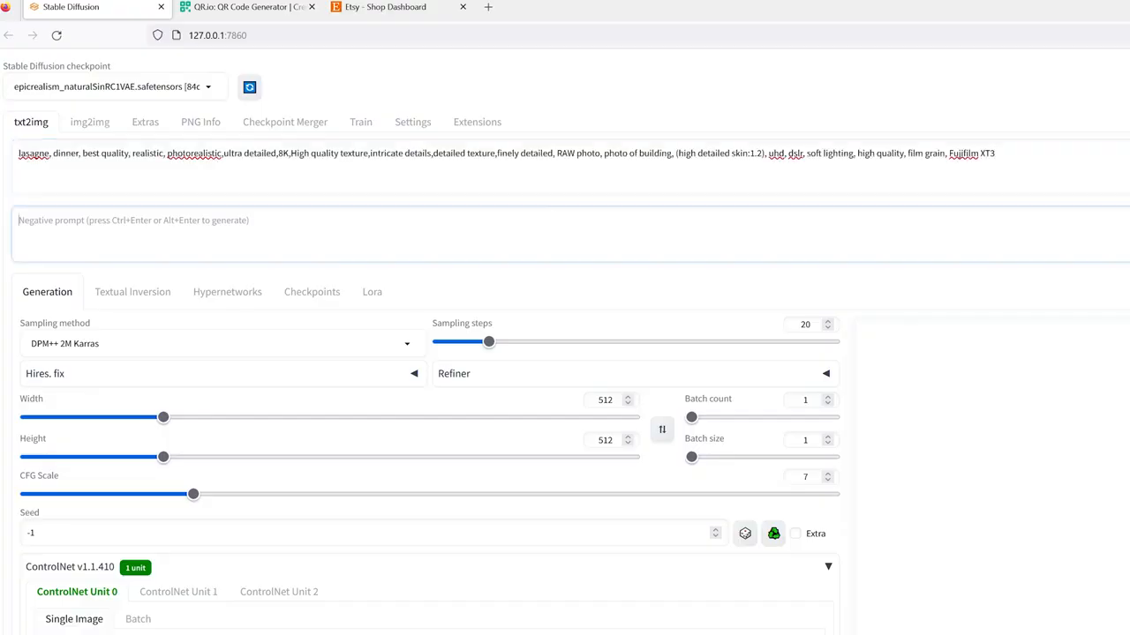
pyautogui.write('painting, drawwing, ugly, bad render,signature, soft, blurry, drawing, sketch, poor quality, ugly, text, type, word, logo, pixelated, low resolution')
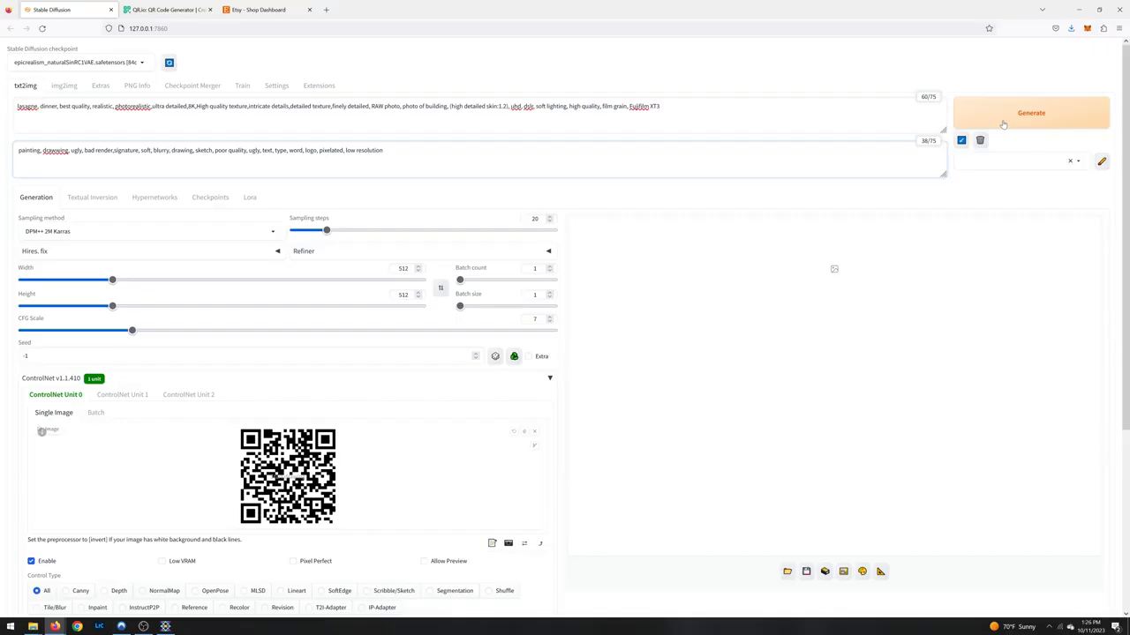
pyautogui.click(1031, 113)
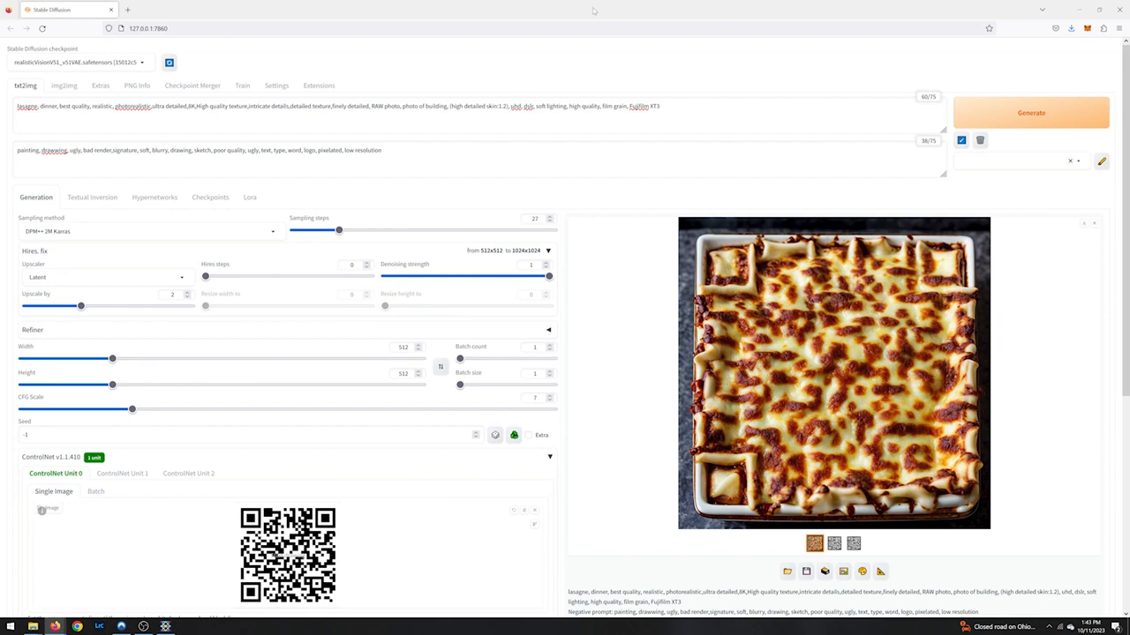
pyautogui.scroll(-6, 222, 436)
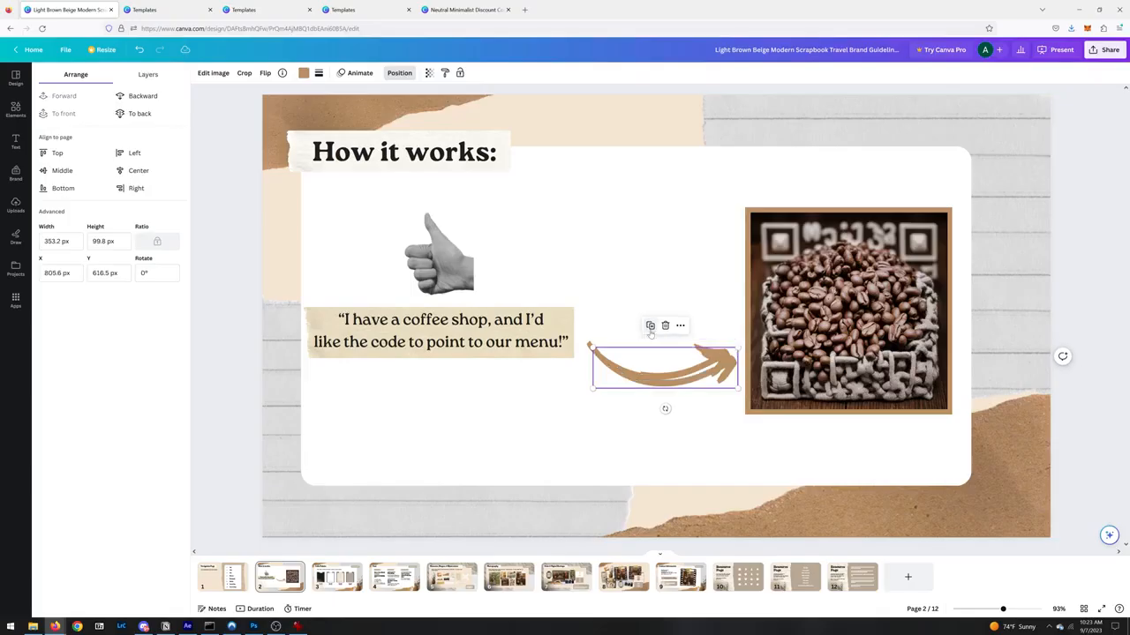
# - In Canva, duplicate the brown arrow on the How it works page and place the copy above the original
pyautogui.hotkey('ctrl', 'd')
pyautogui.moveTo(638, 323); pyautogui.dragTo(650, 253)
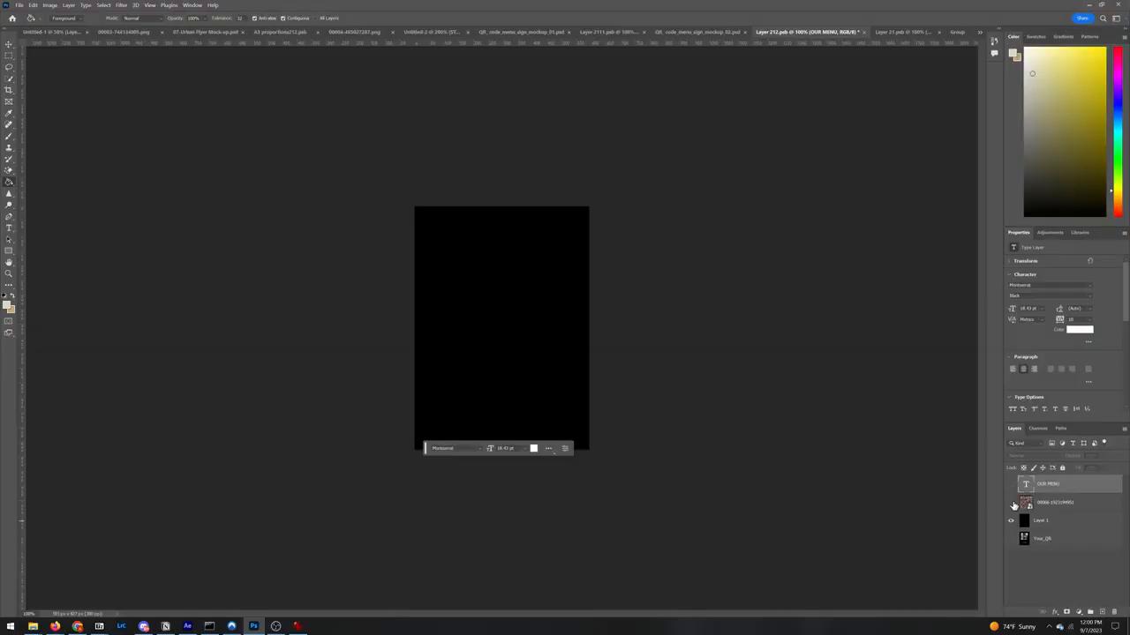
# - In Photoshop, show the QR artwork layer and the OUR MENU text layer of the Layer 212.psb mockup
pyautogui.click(1010, 502)
pyautogui.click(1011, 485)
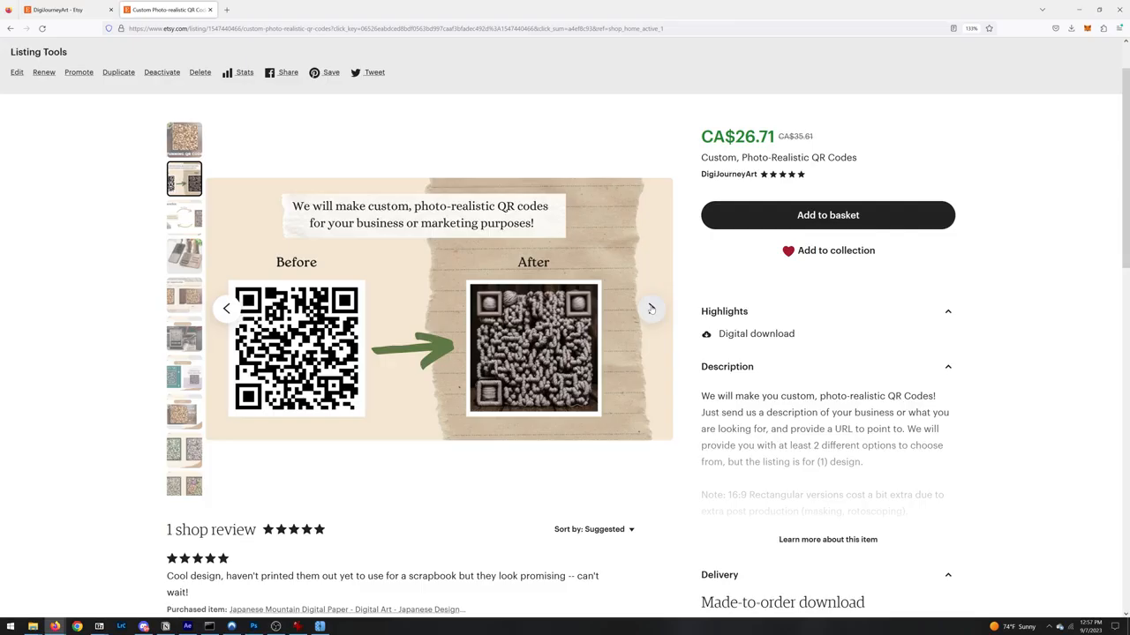
# - Browse through the images of the Etsy listing Custom, Photo-Realistic QR Codes
pyautogui.click(652, 309)
pyautogui.click(651, 309)
pyautogui.click(652, 309)
pyautogui.click(652, 309)
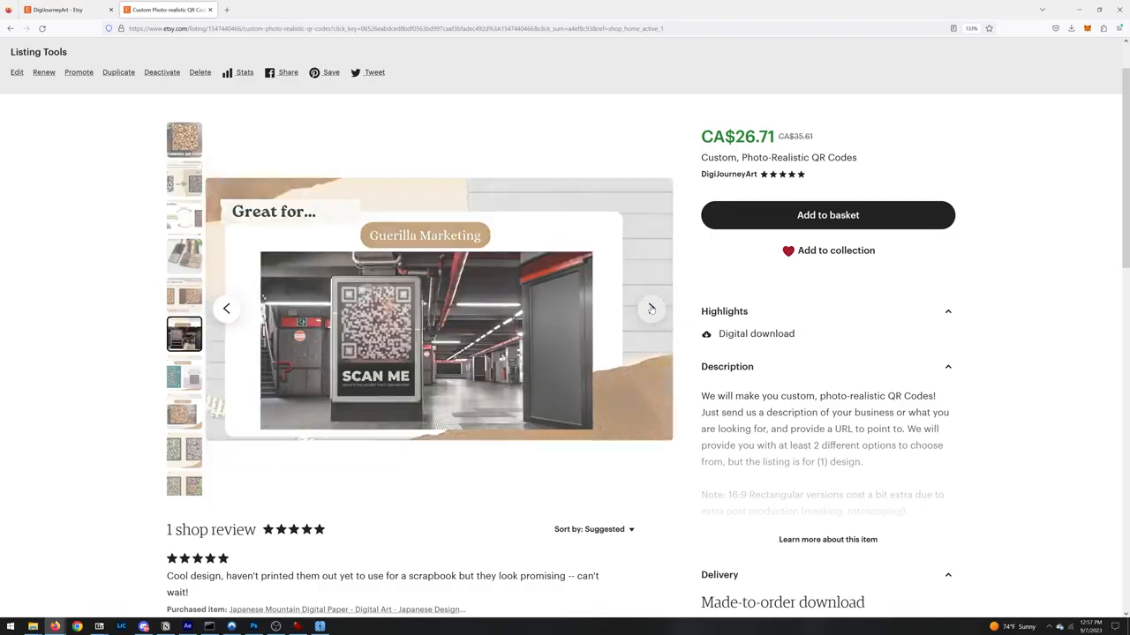
pyautogui.click(652, 309)
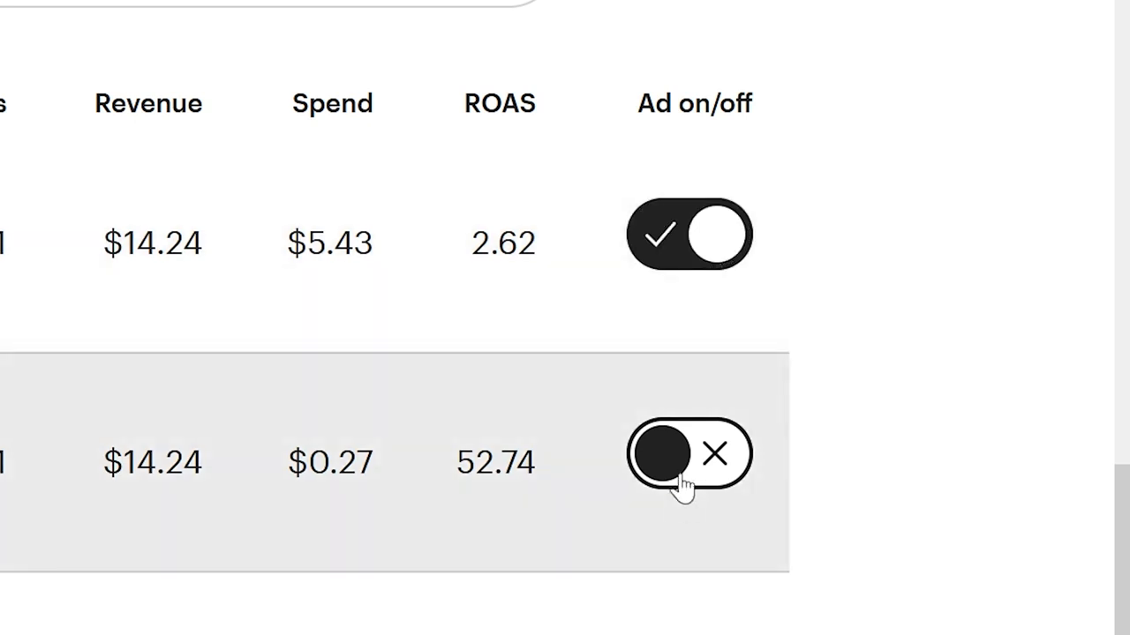
# - Turn on the Etsy ad for the listing with the 52.74 ROAS and restart the ads campaign with a $10 daily budget
pyautogui.click(684, 484)
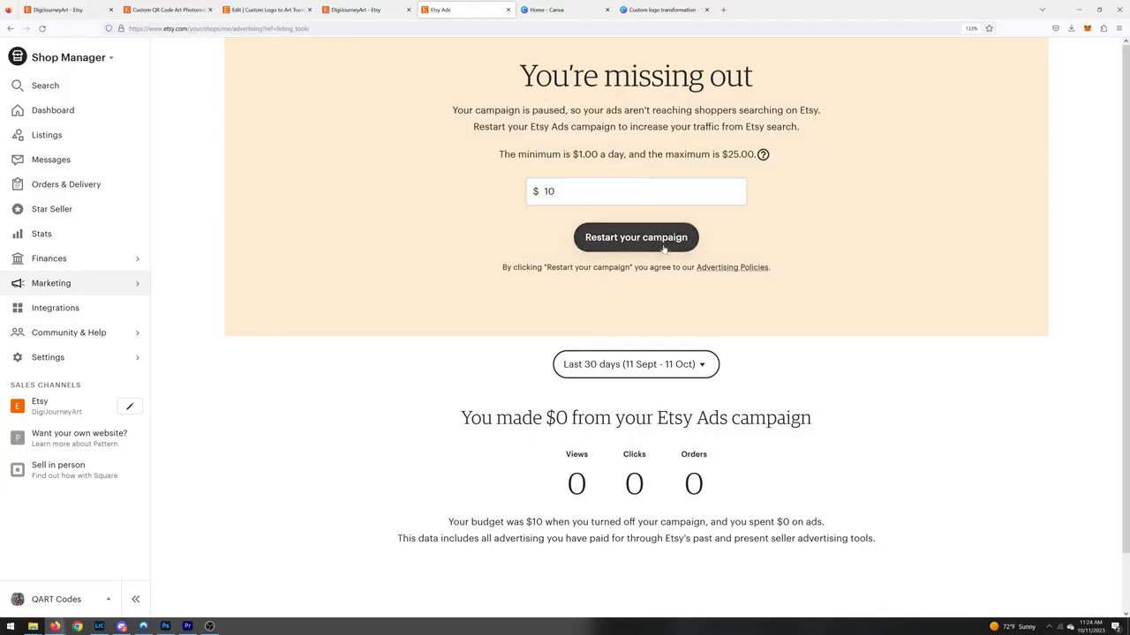
pyautogui.click(664, 247)
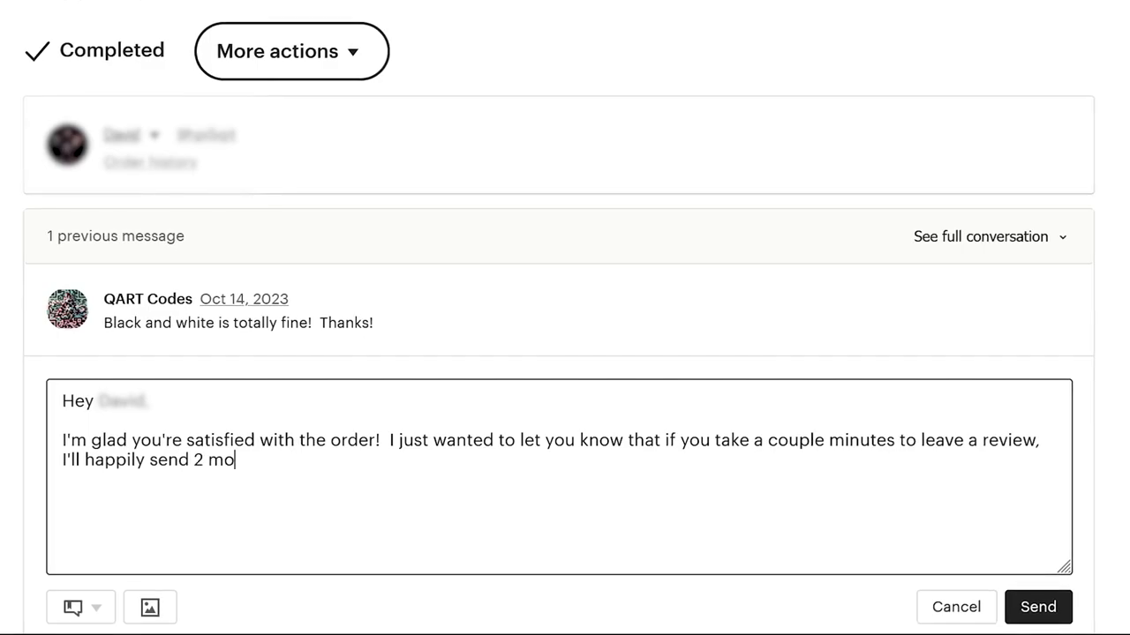
# - Complete the buyer message by offering 2 more variations of the logo, free of charge, and close it with "Enjoy!"
pyautogui.write('re variations of your logo, free of charge.')
pyautogui.press('Return')
pyautogui.press('Return')
pyautogui.write('Enjoy!')
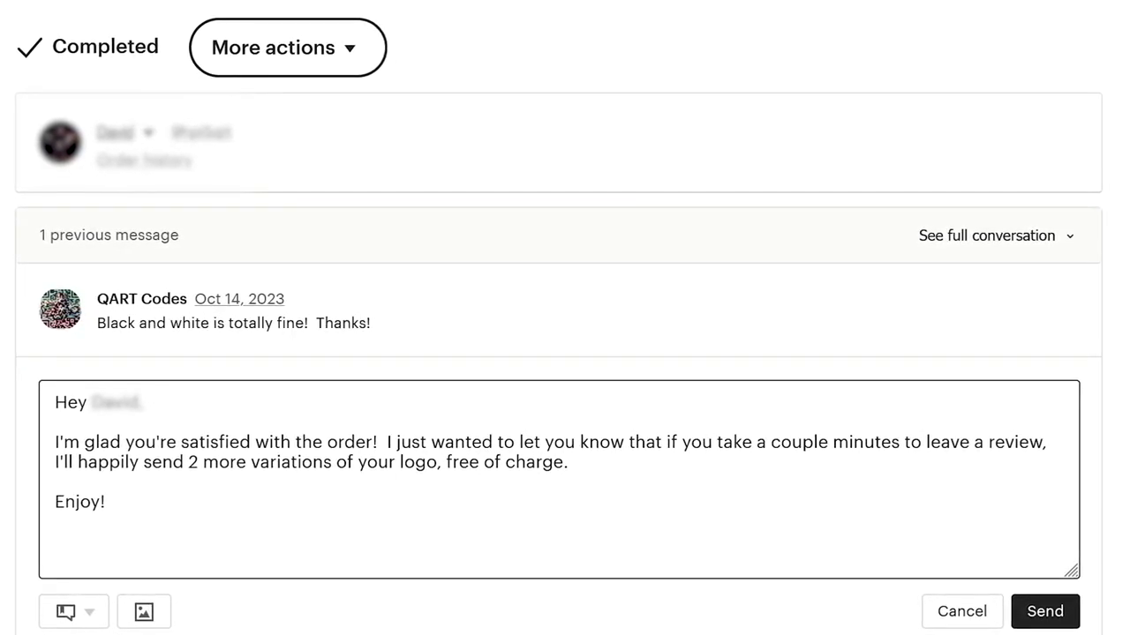